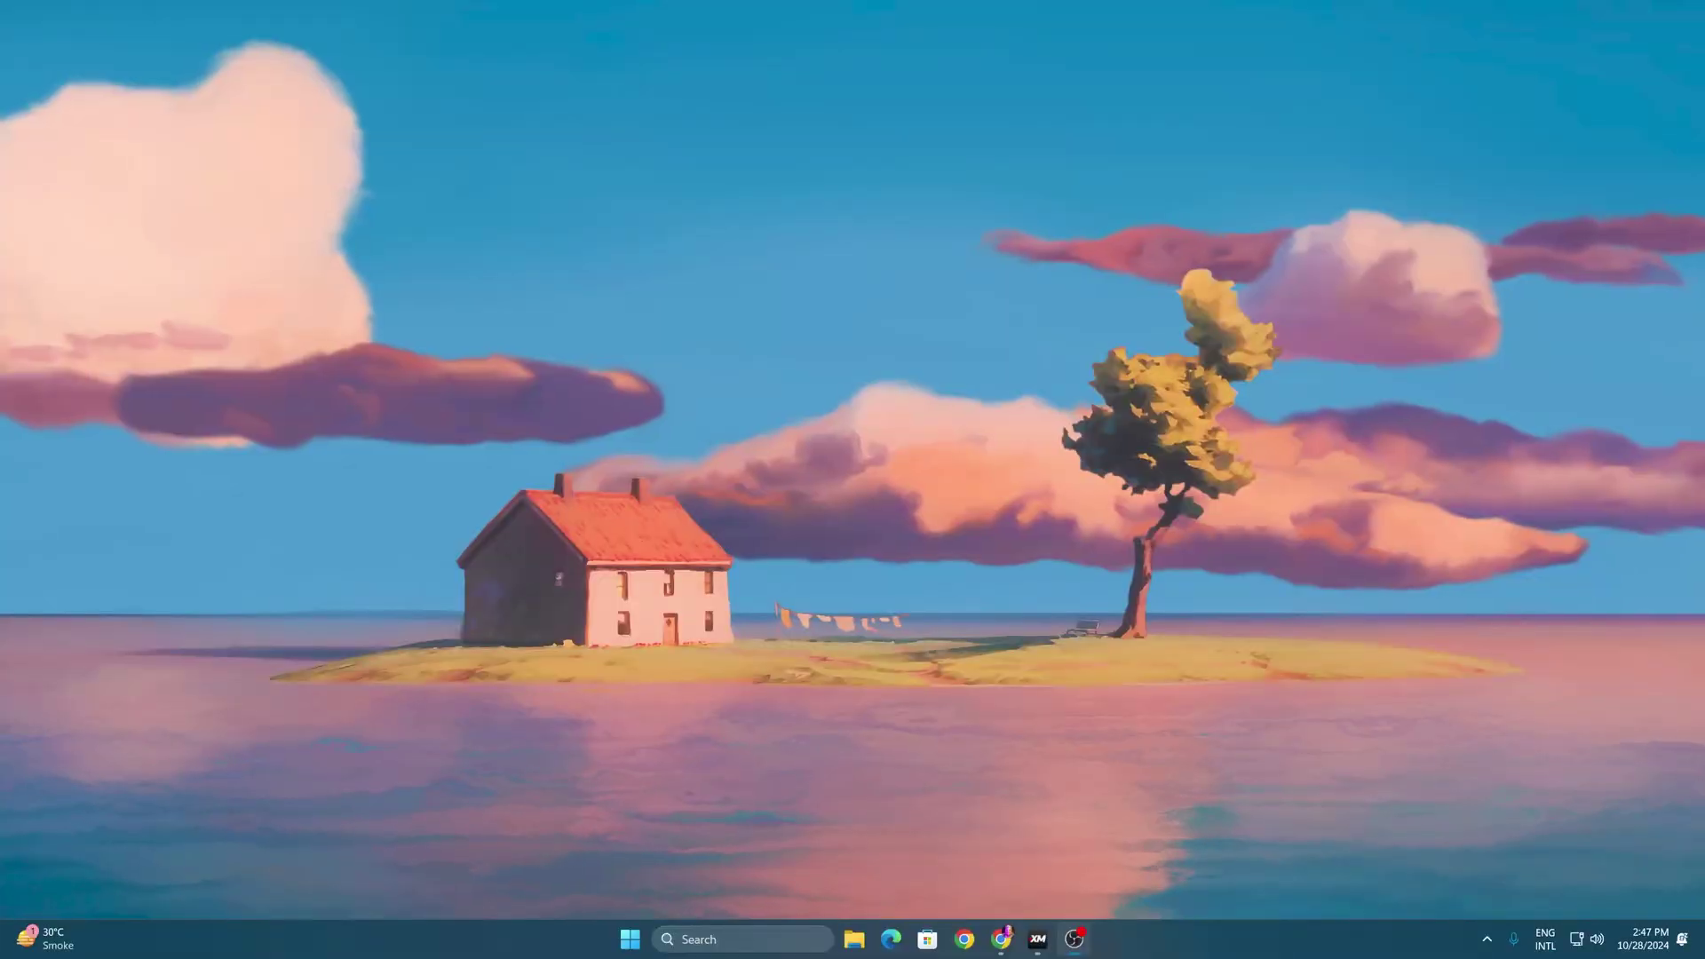
Open the %temp% folder from the Run box.
key("super+r")
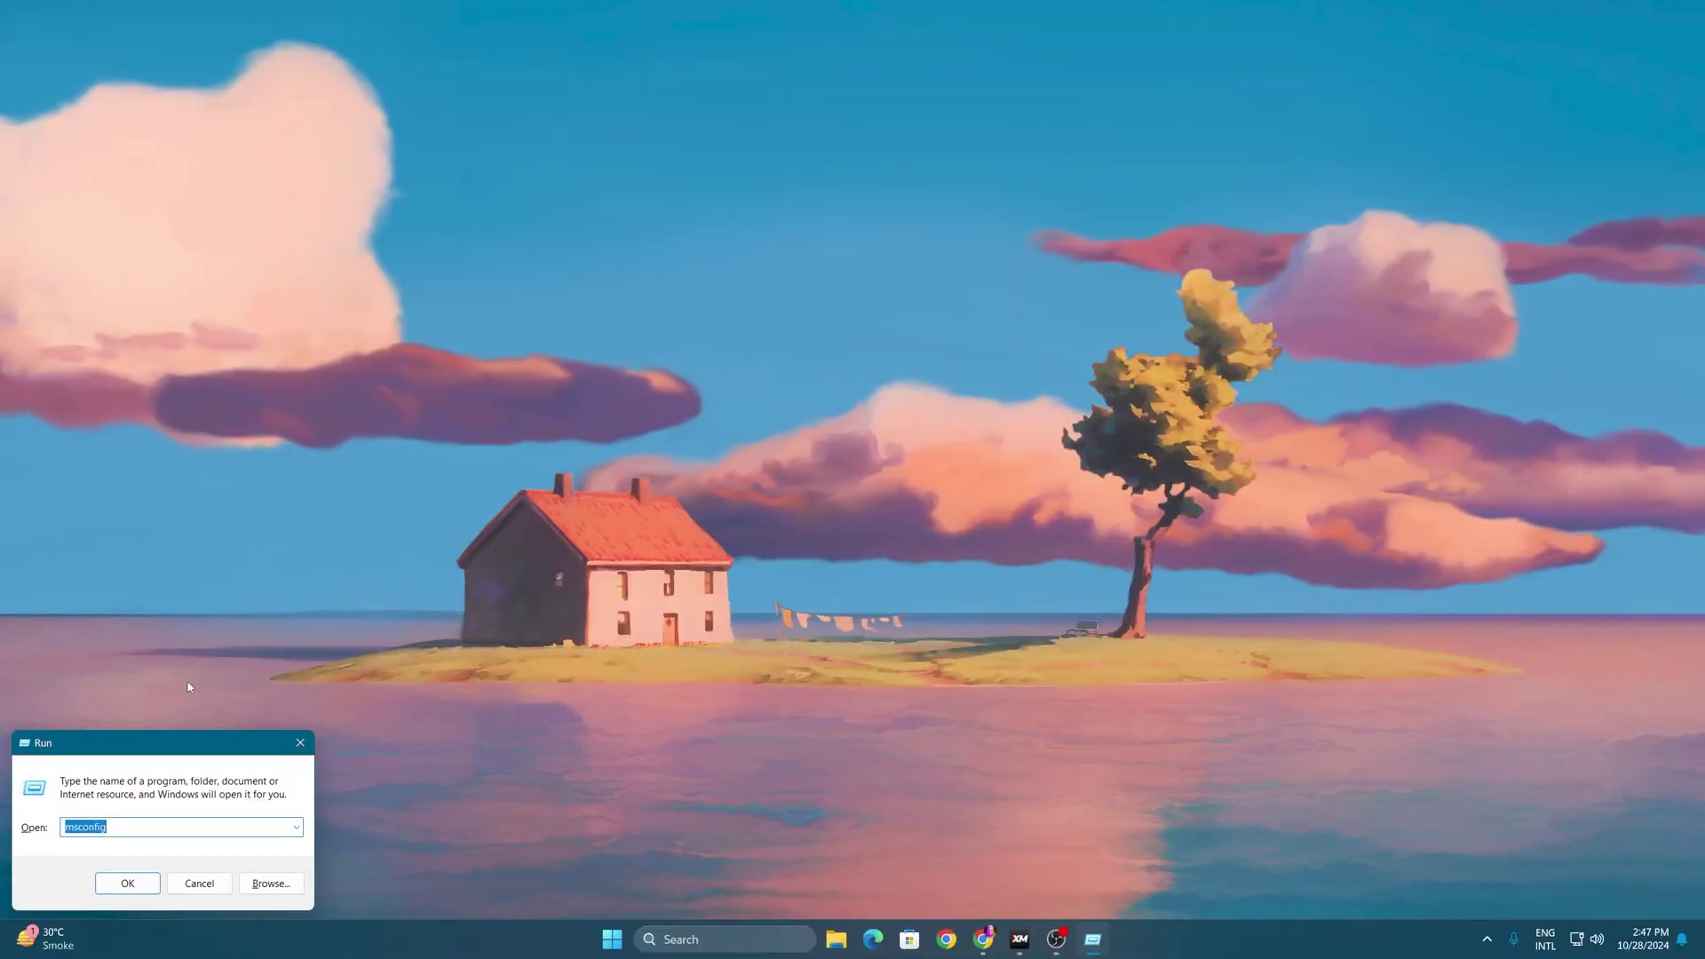
left_click_drag(191, 742, 808, 383)
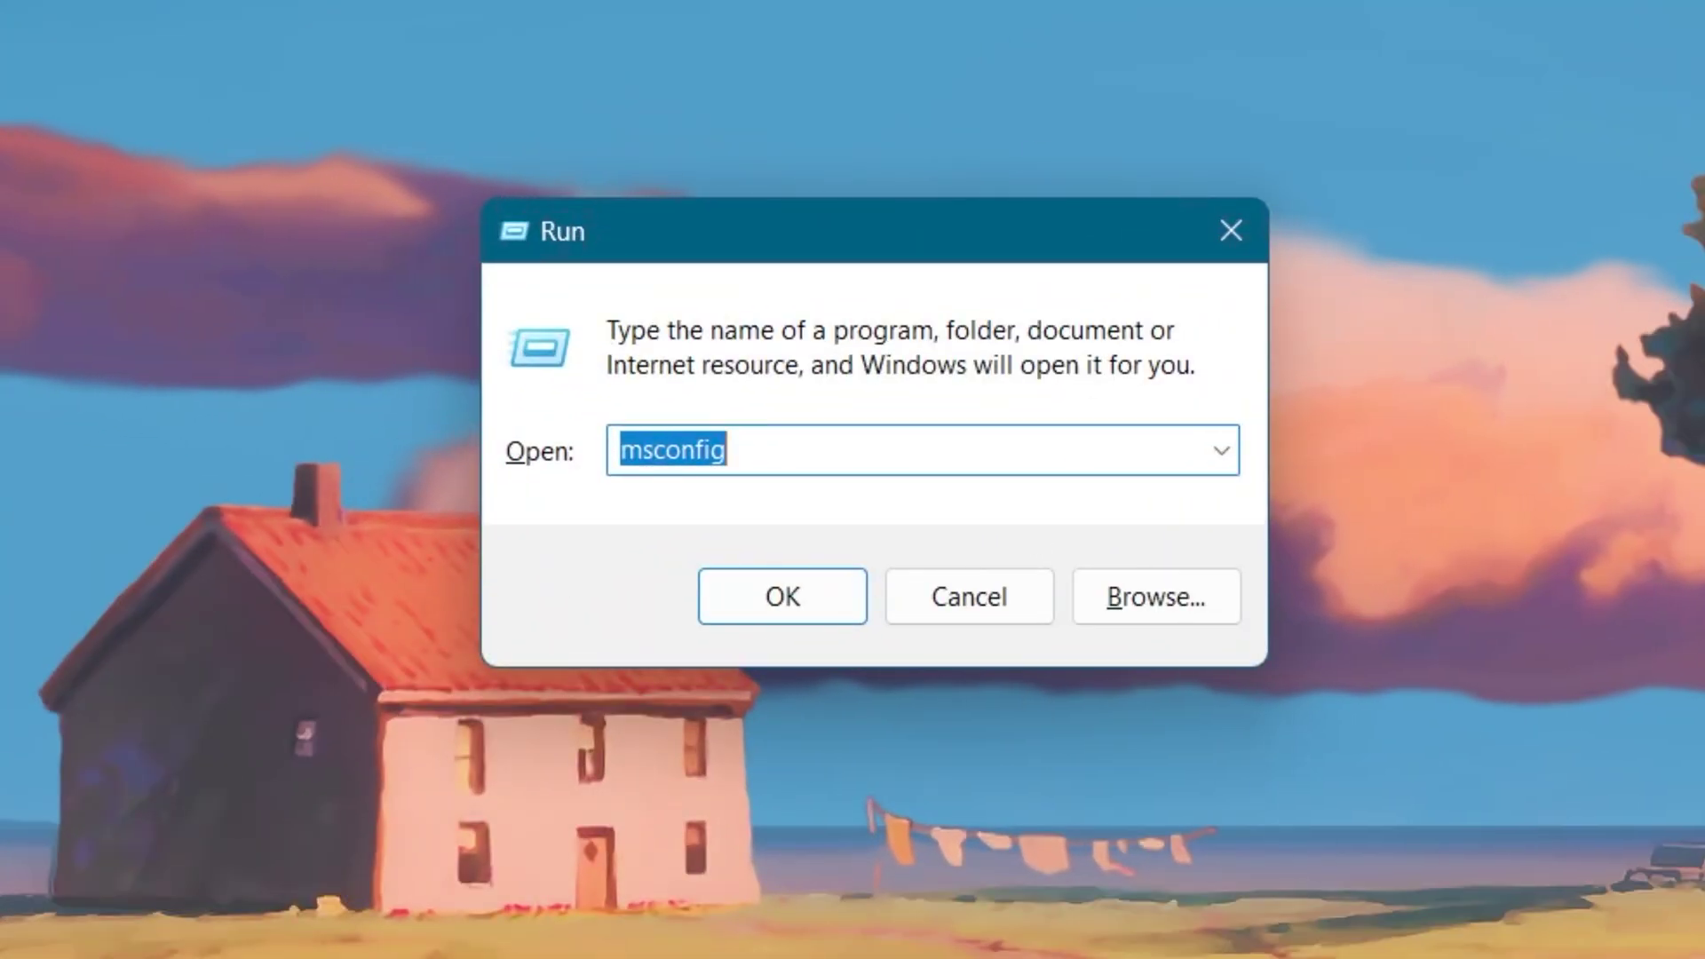
type("%")
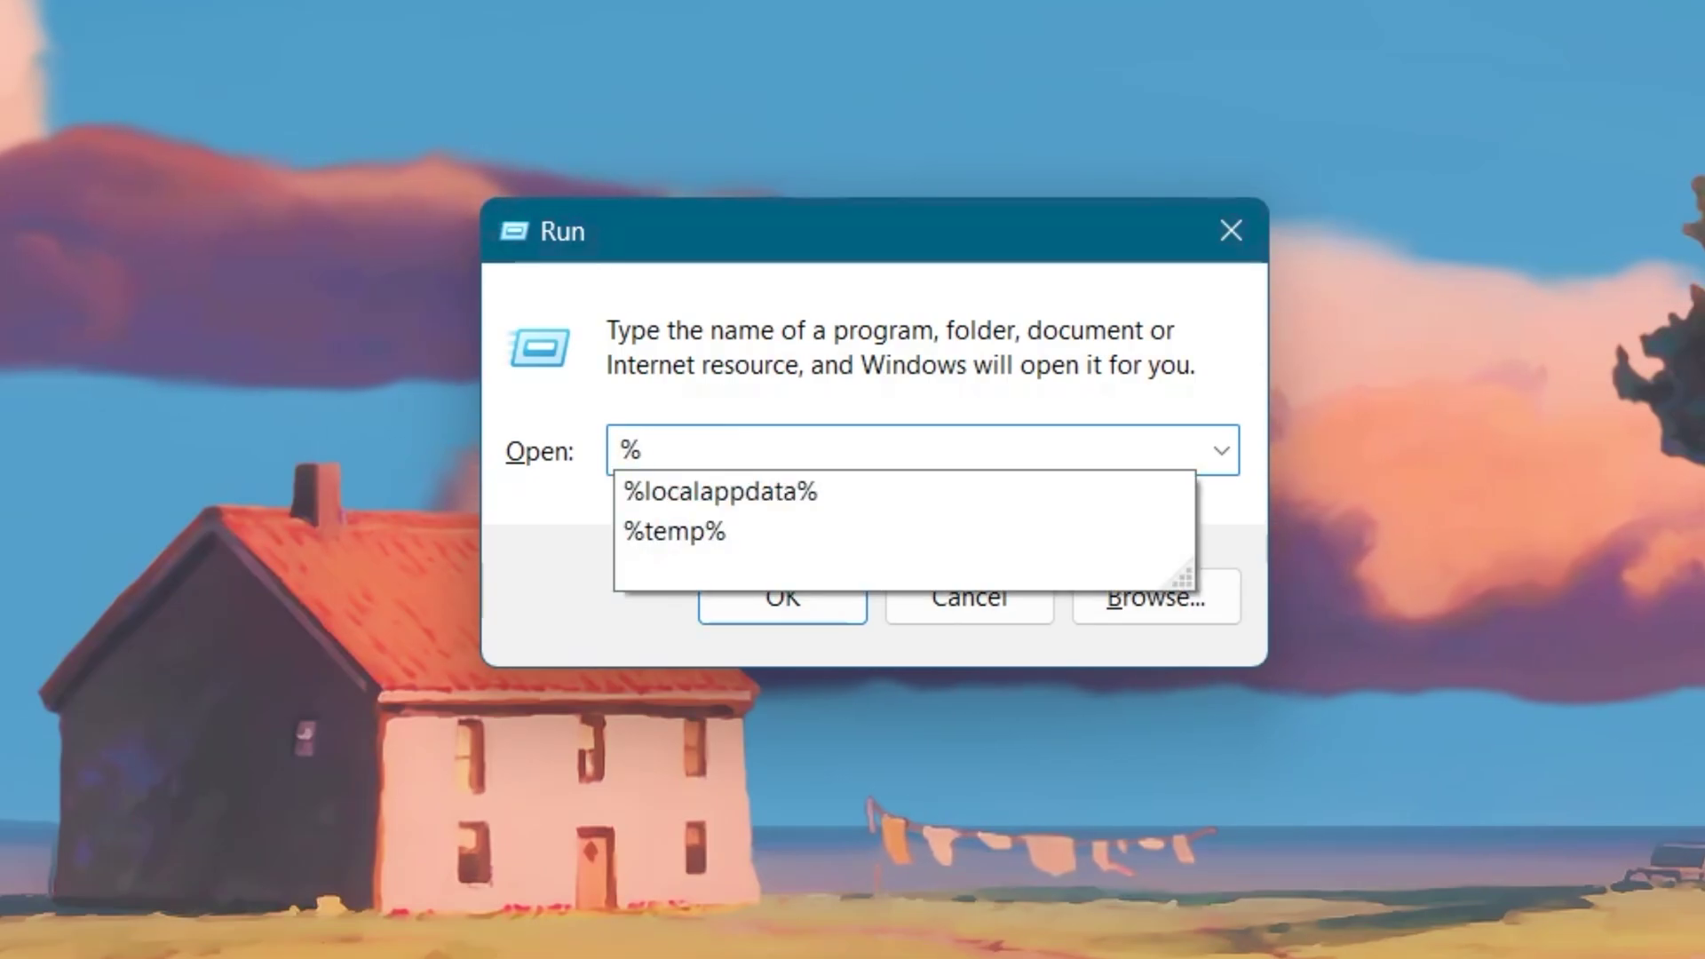
key("Down")
key("Down")
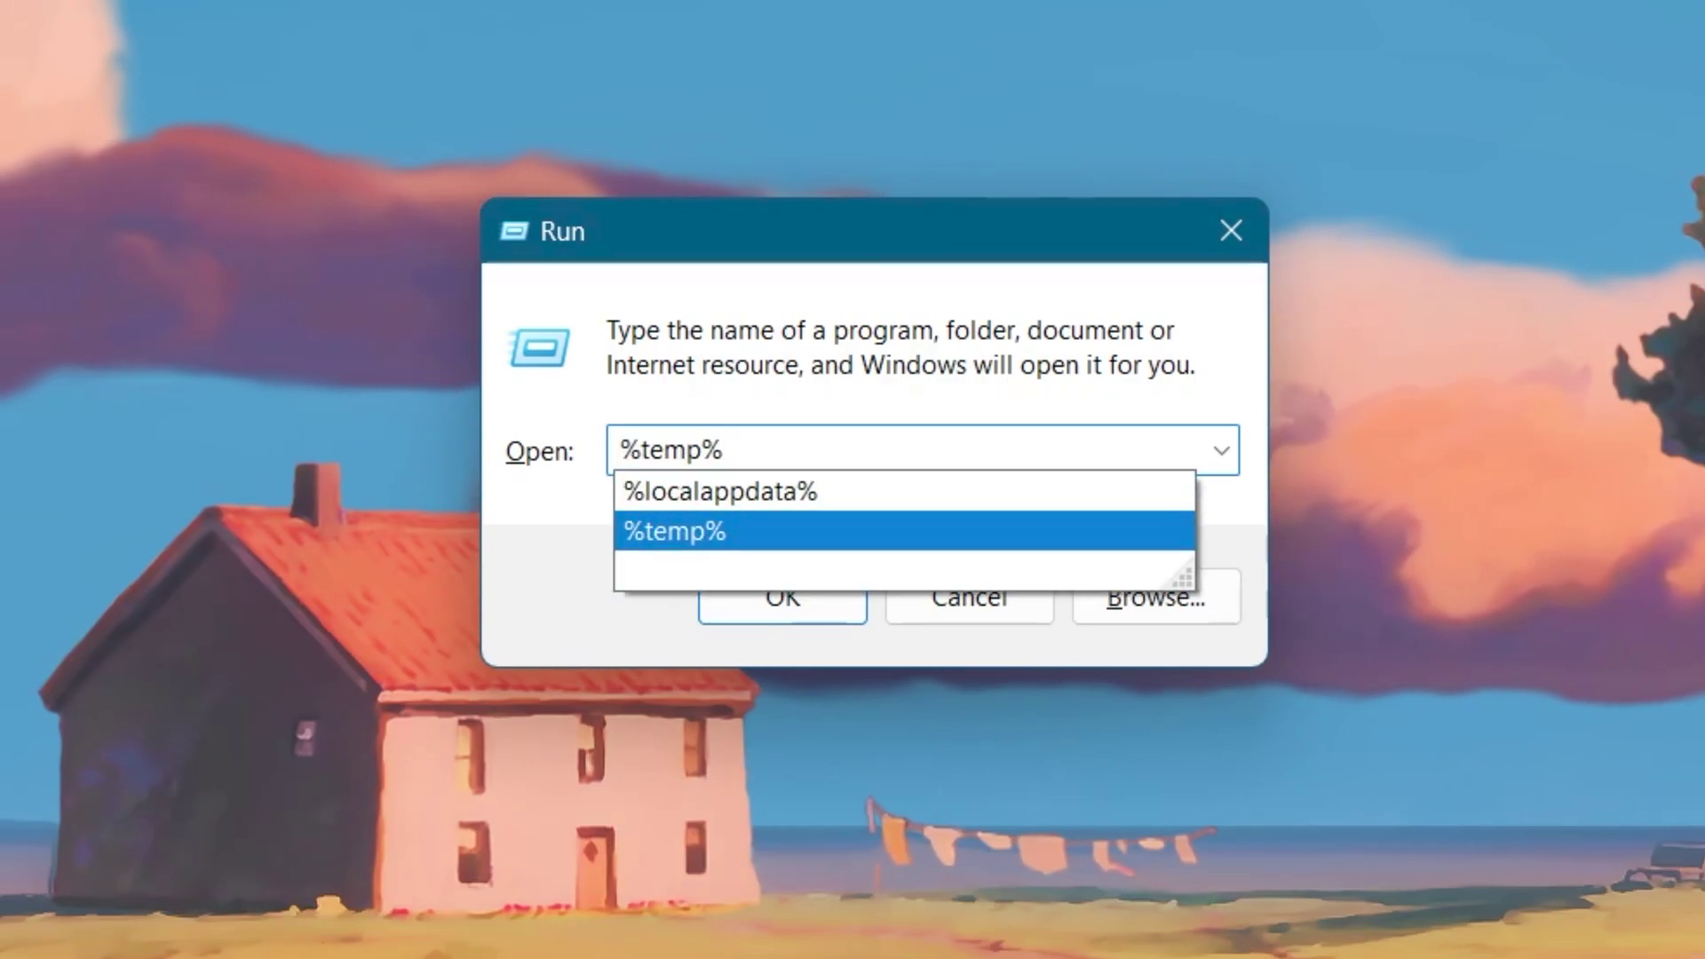
key("Return")
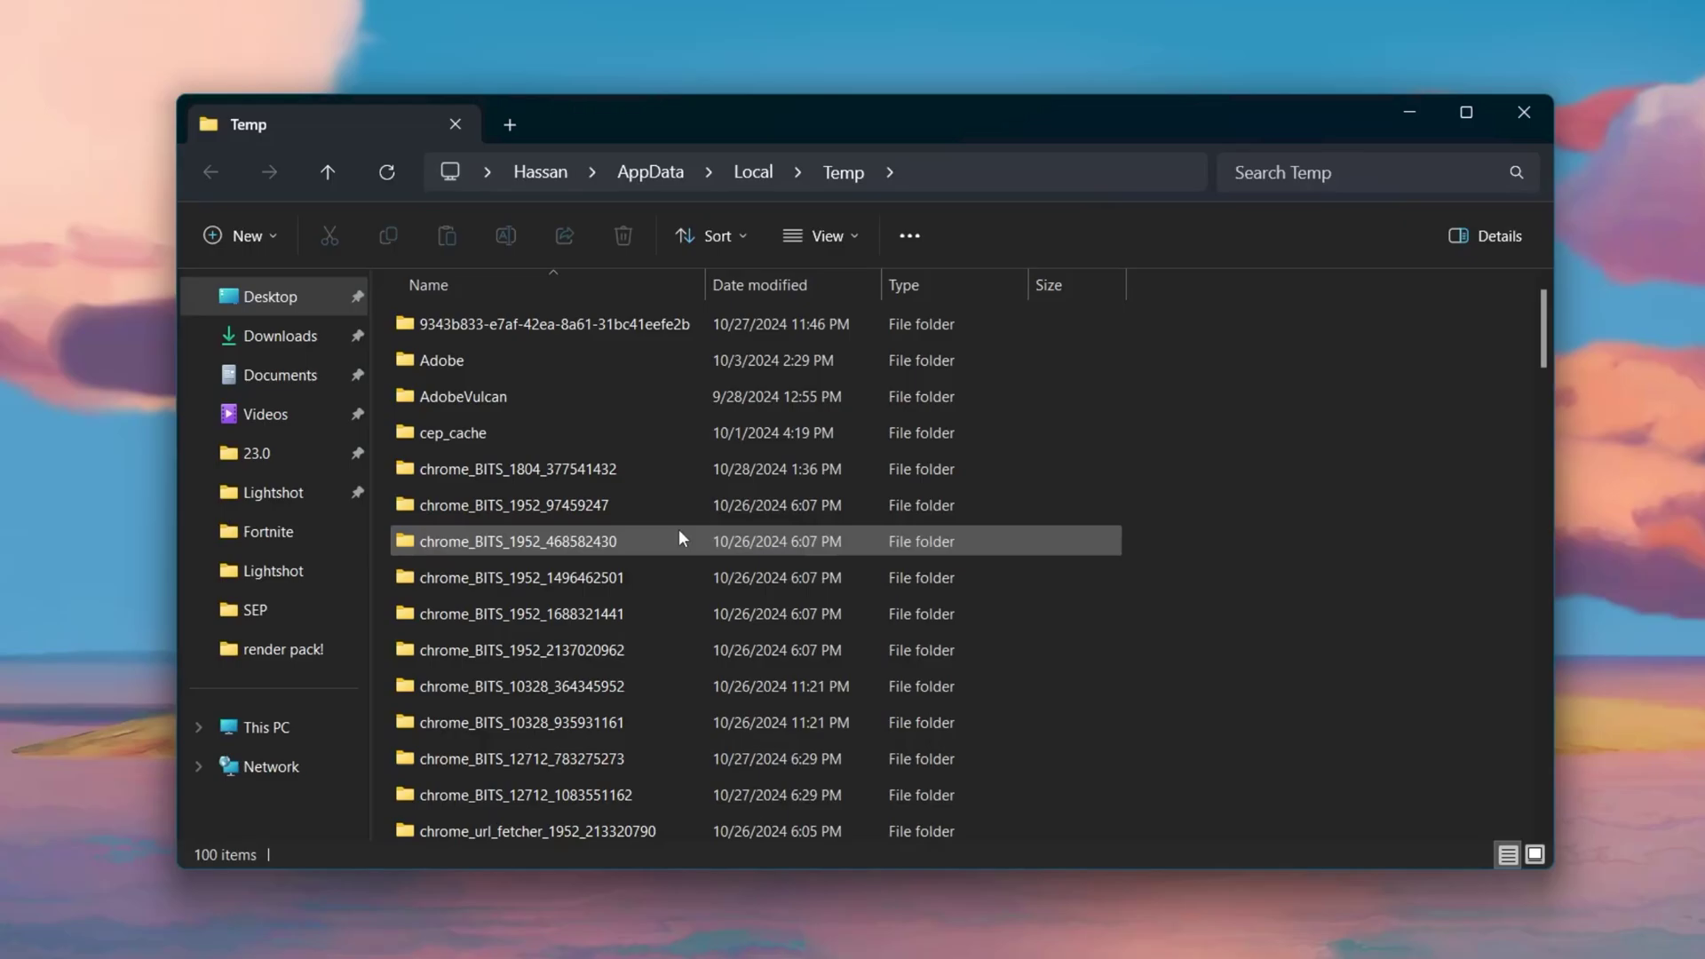
left_click_drag(1551, 323, 1540, 631)
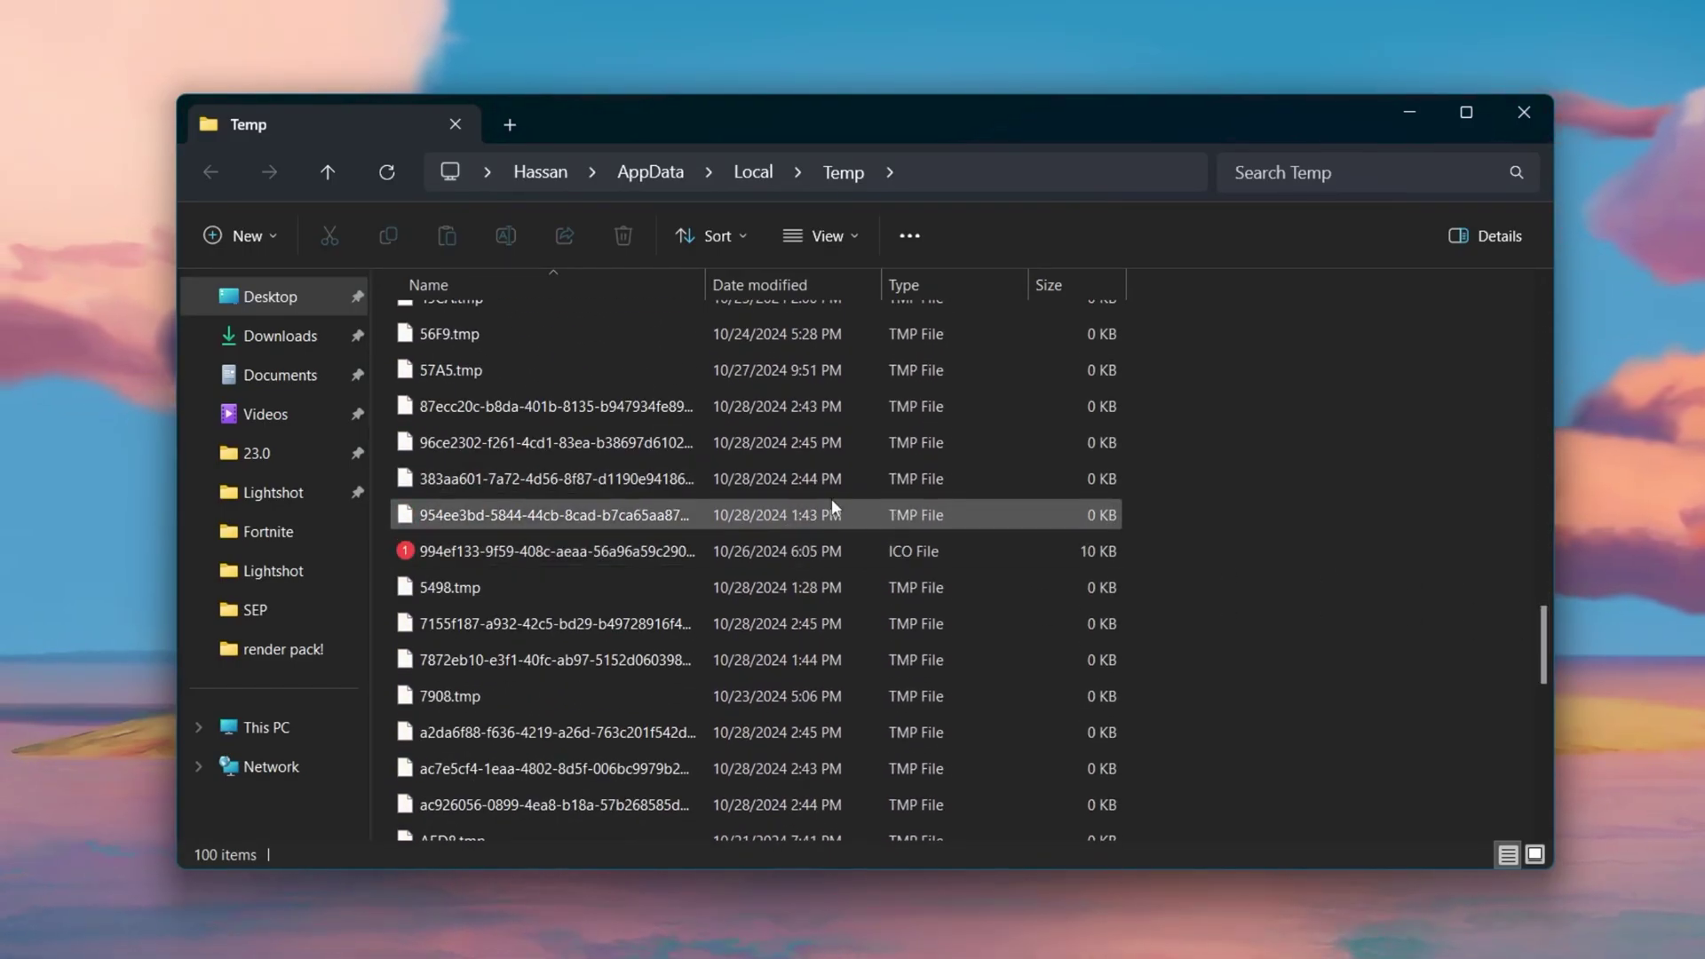
Delete all Temp folder files, granting permission and skipping the 34 in-use items.
key("ctrl+a")
right_click(586, 450)
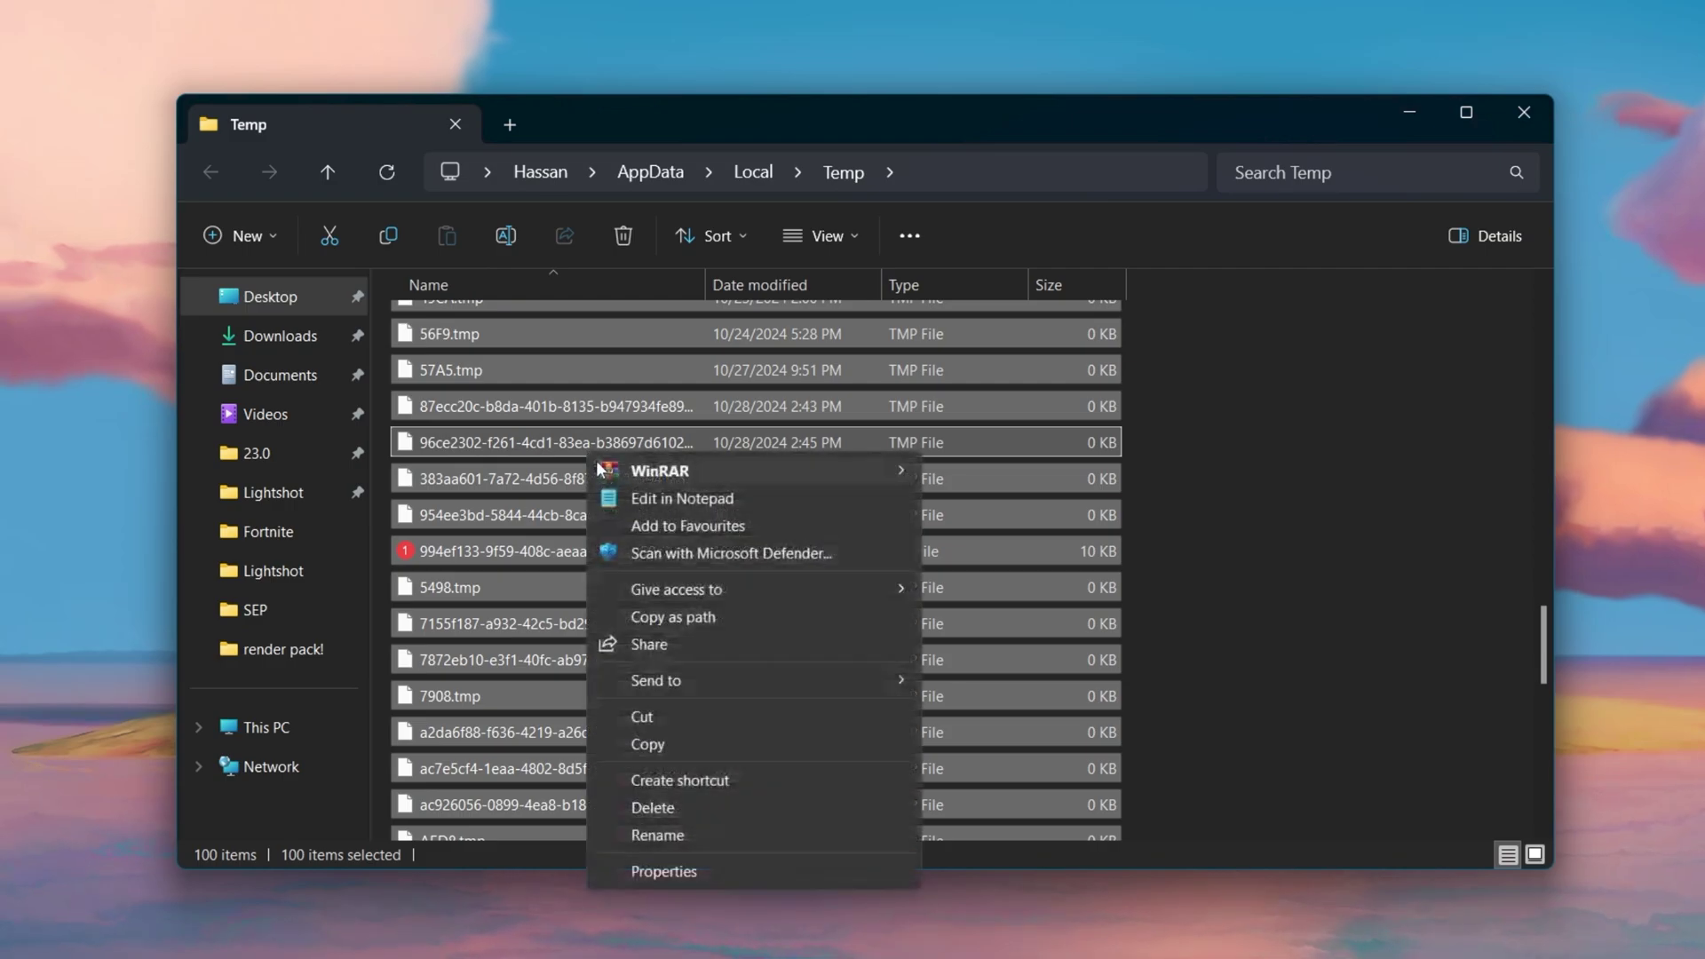
left_click(650, 810)
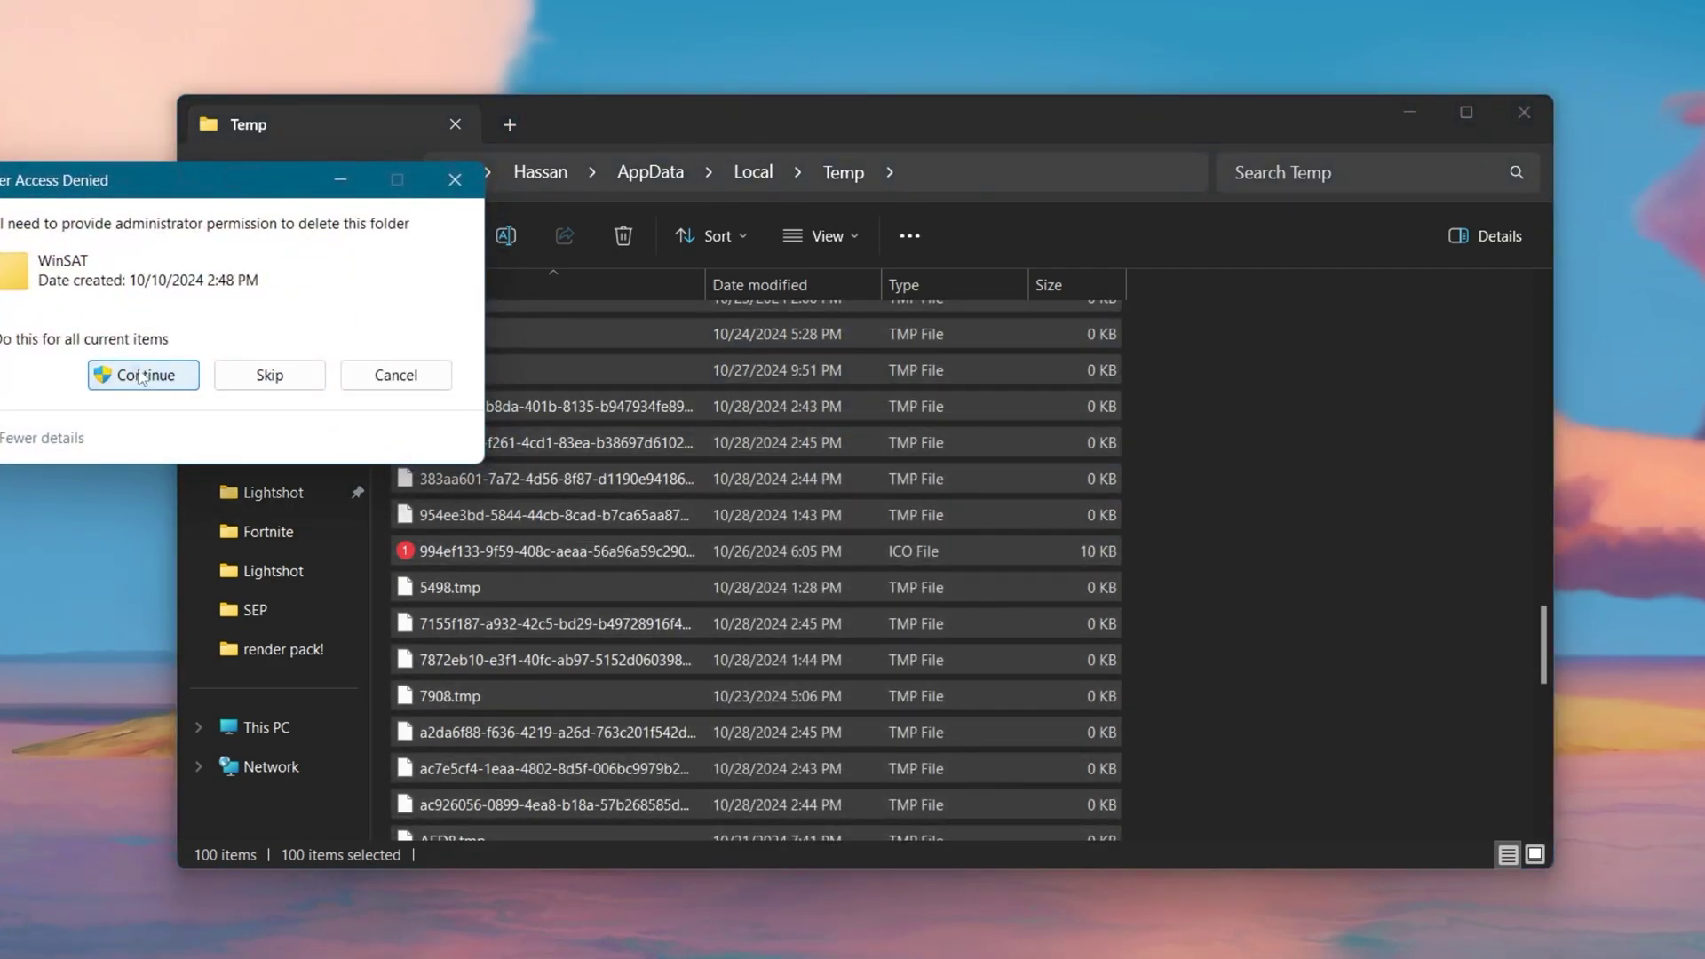
left_click(144, 376)
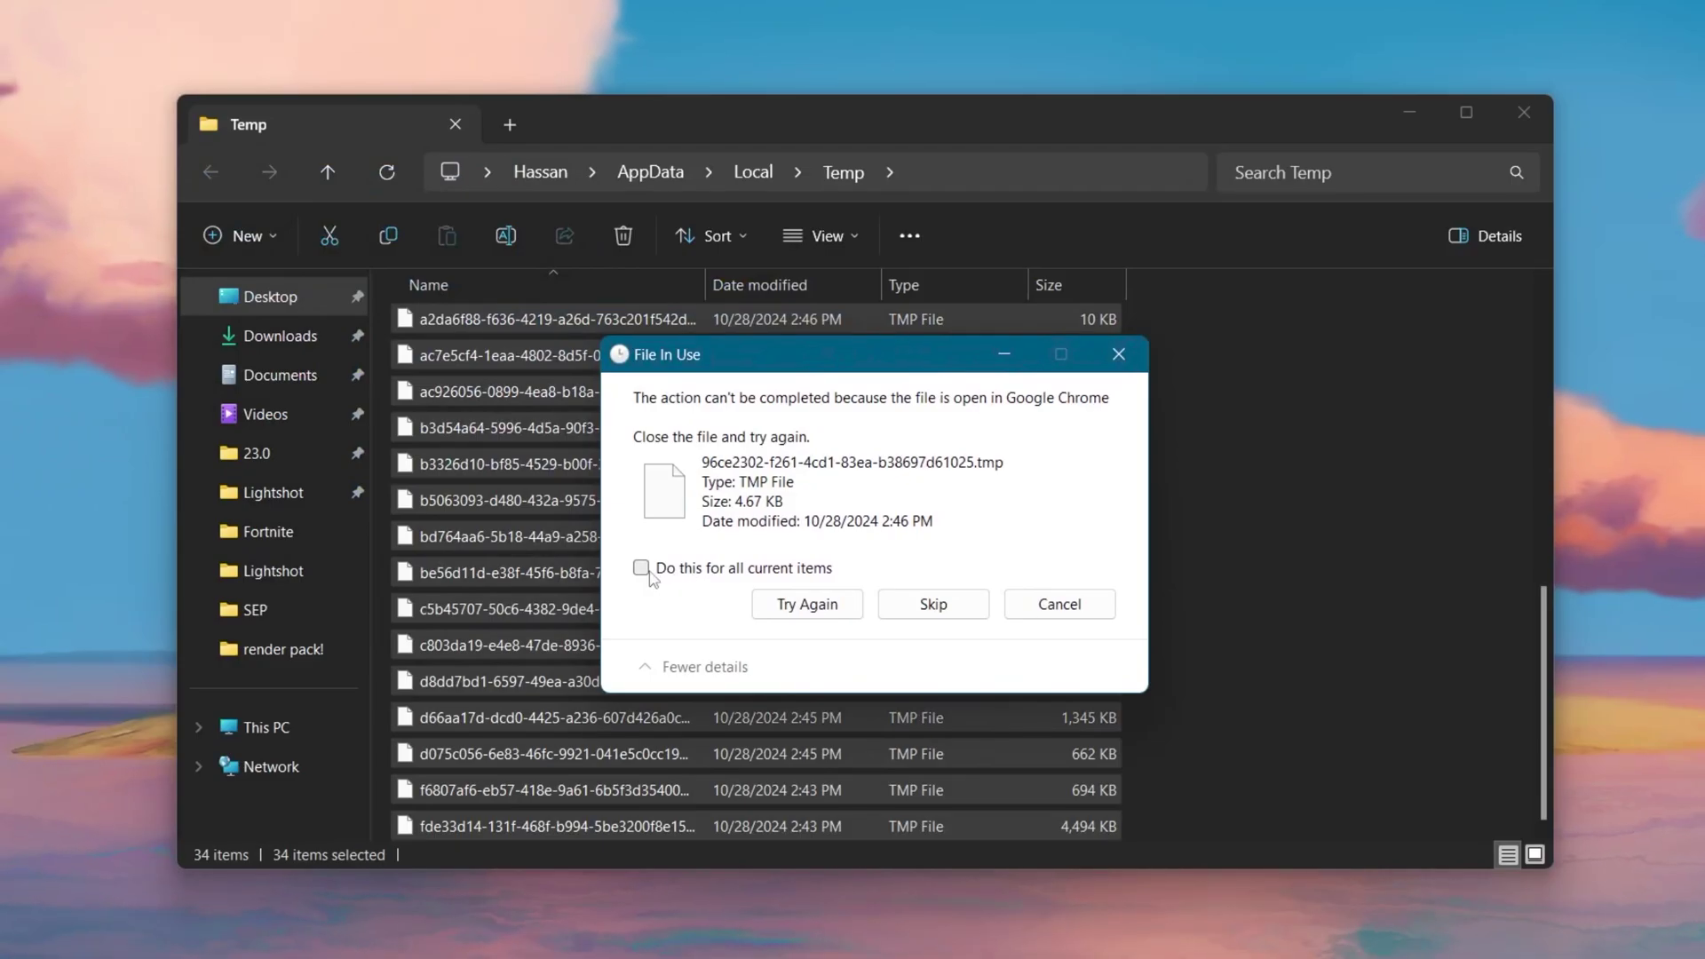
left_click(1035, 613)
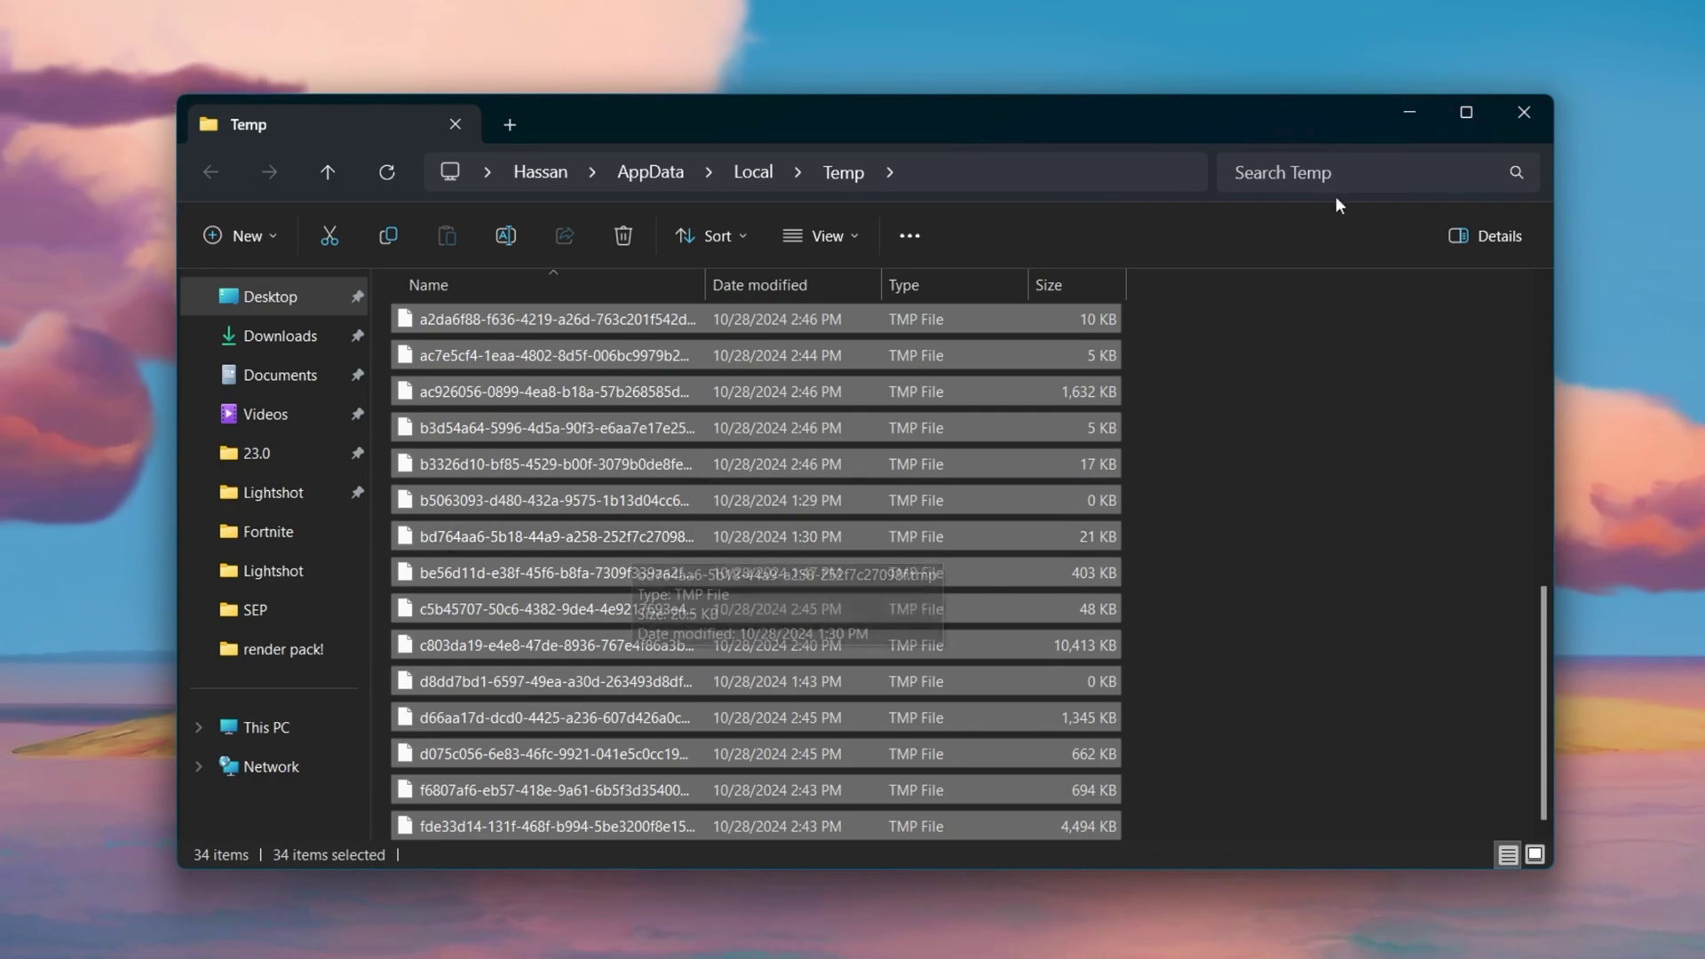
Close the Temp folder, then knock down the enemy with the assault rifle while building a ramp.
left_click(1510, 119)
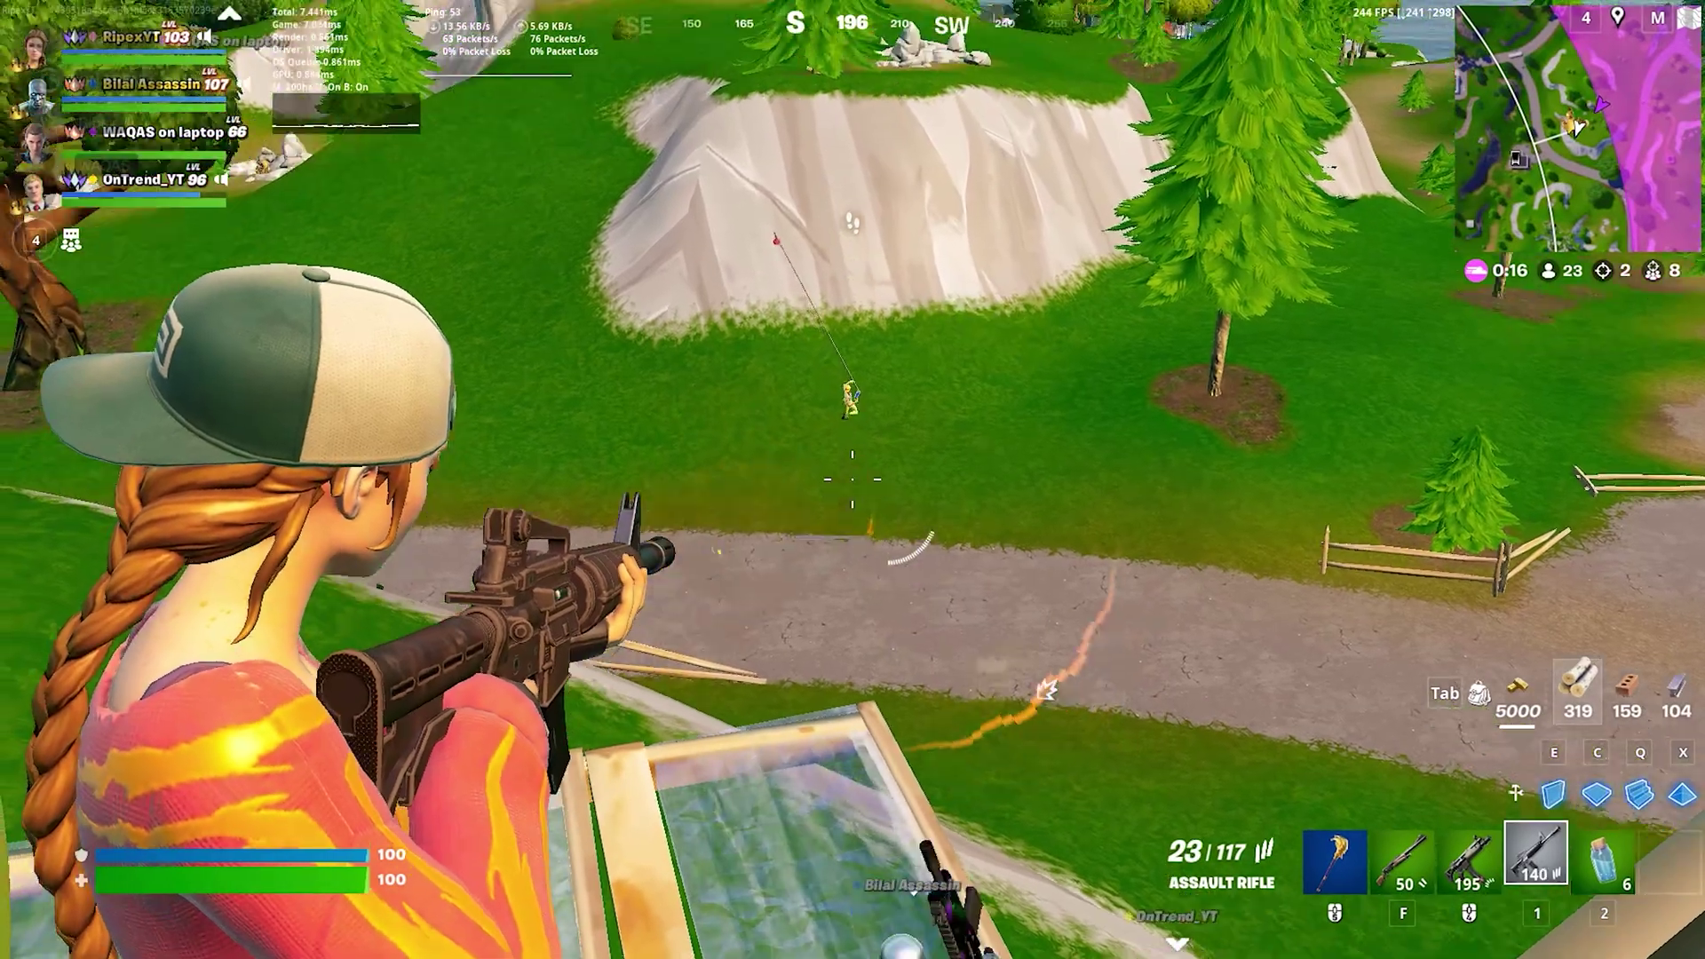
left_click(852, 480)
left_click(852, 479)
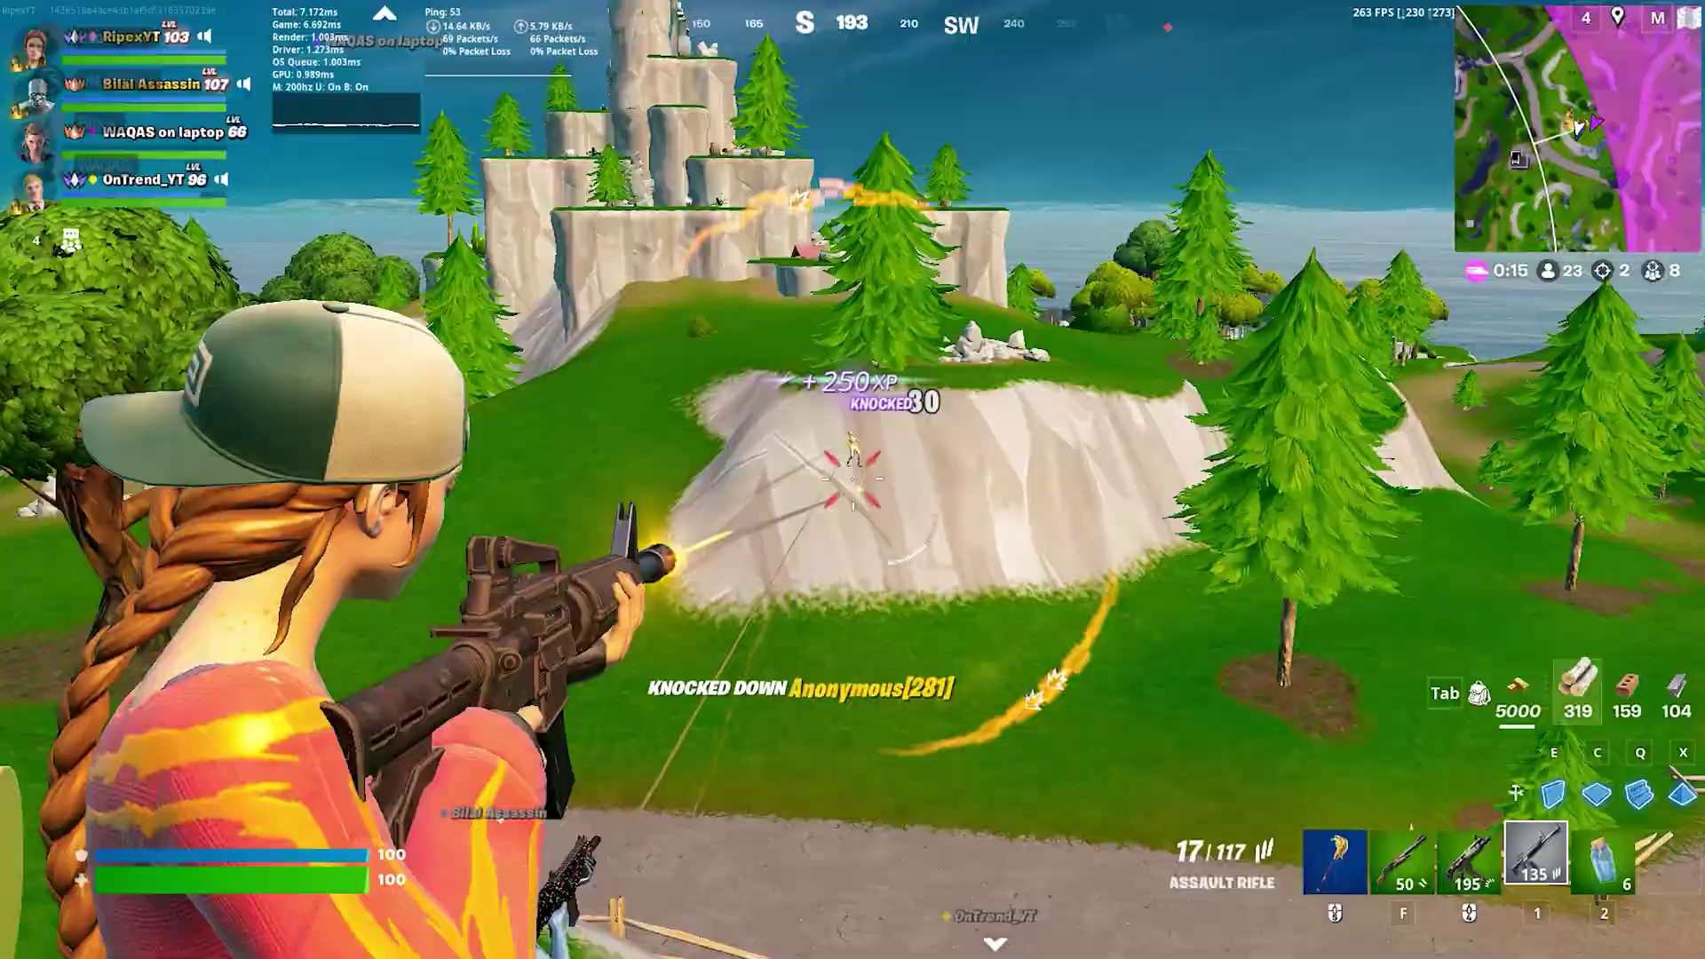
key("q")
left_click(853, 480)
Reload the rifle, mantle onto the wooden roof and run across it.
key("r")
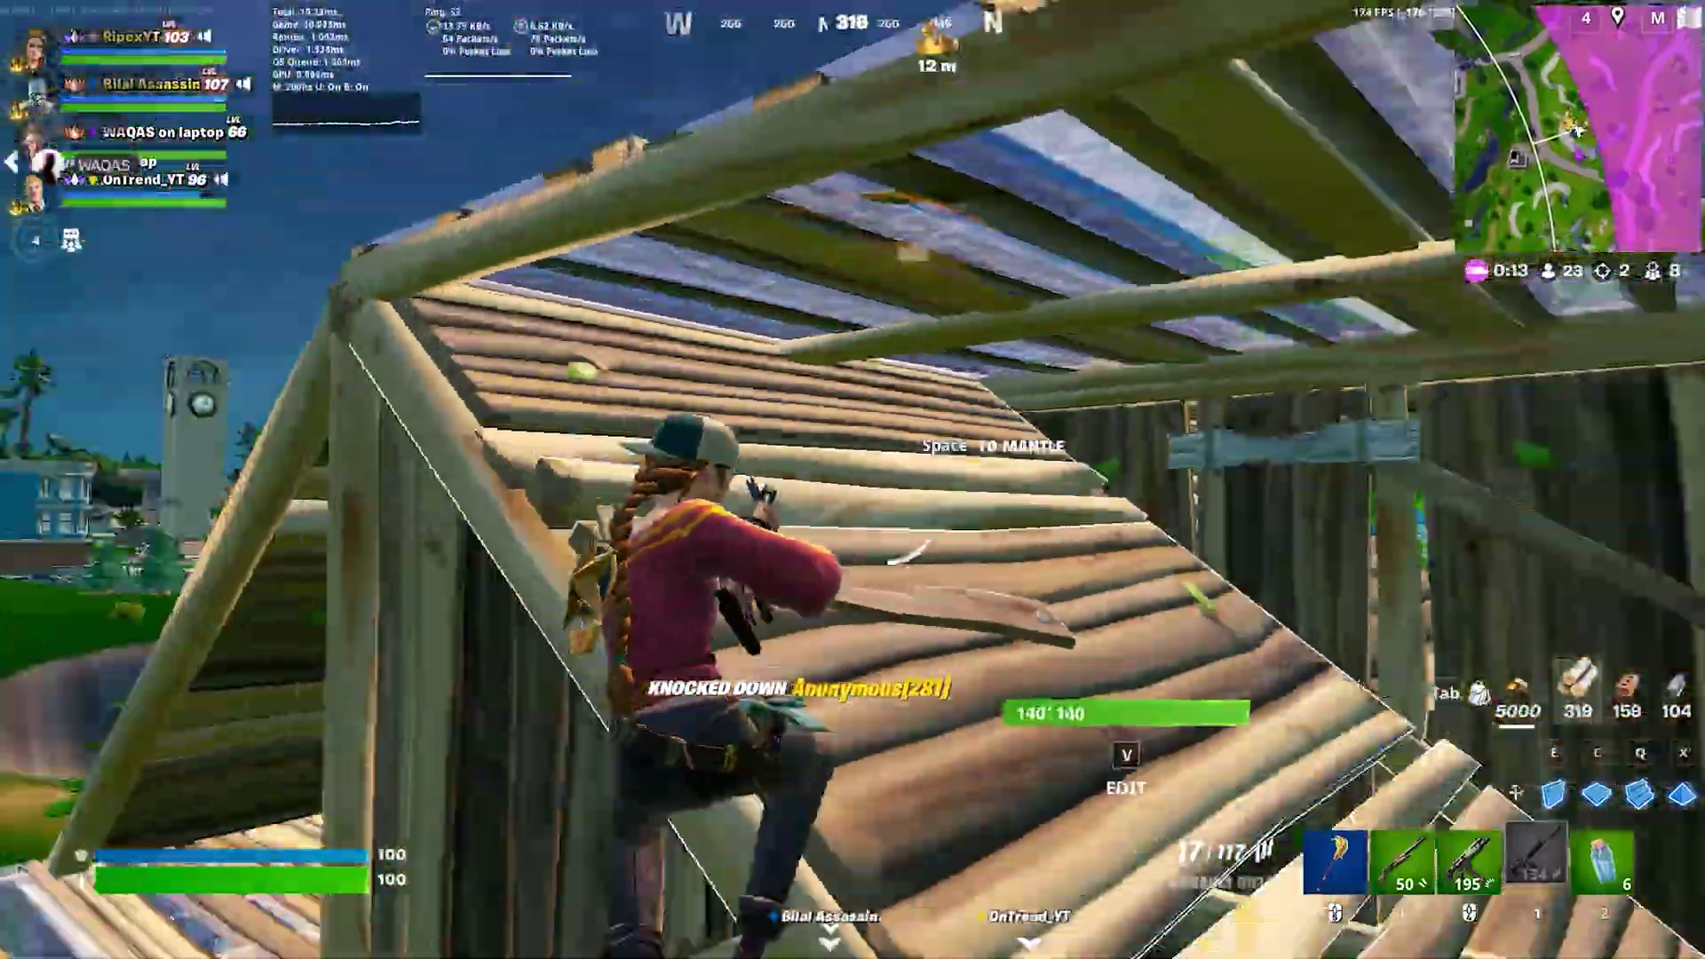
key("space")
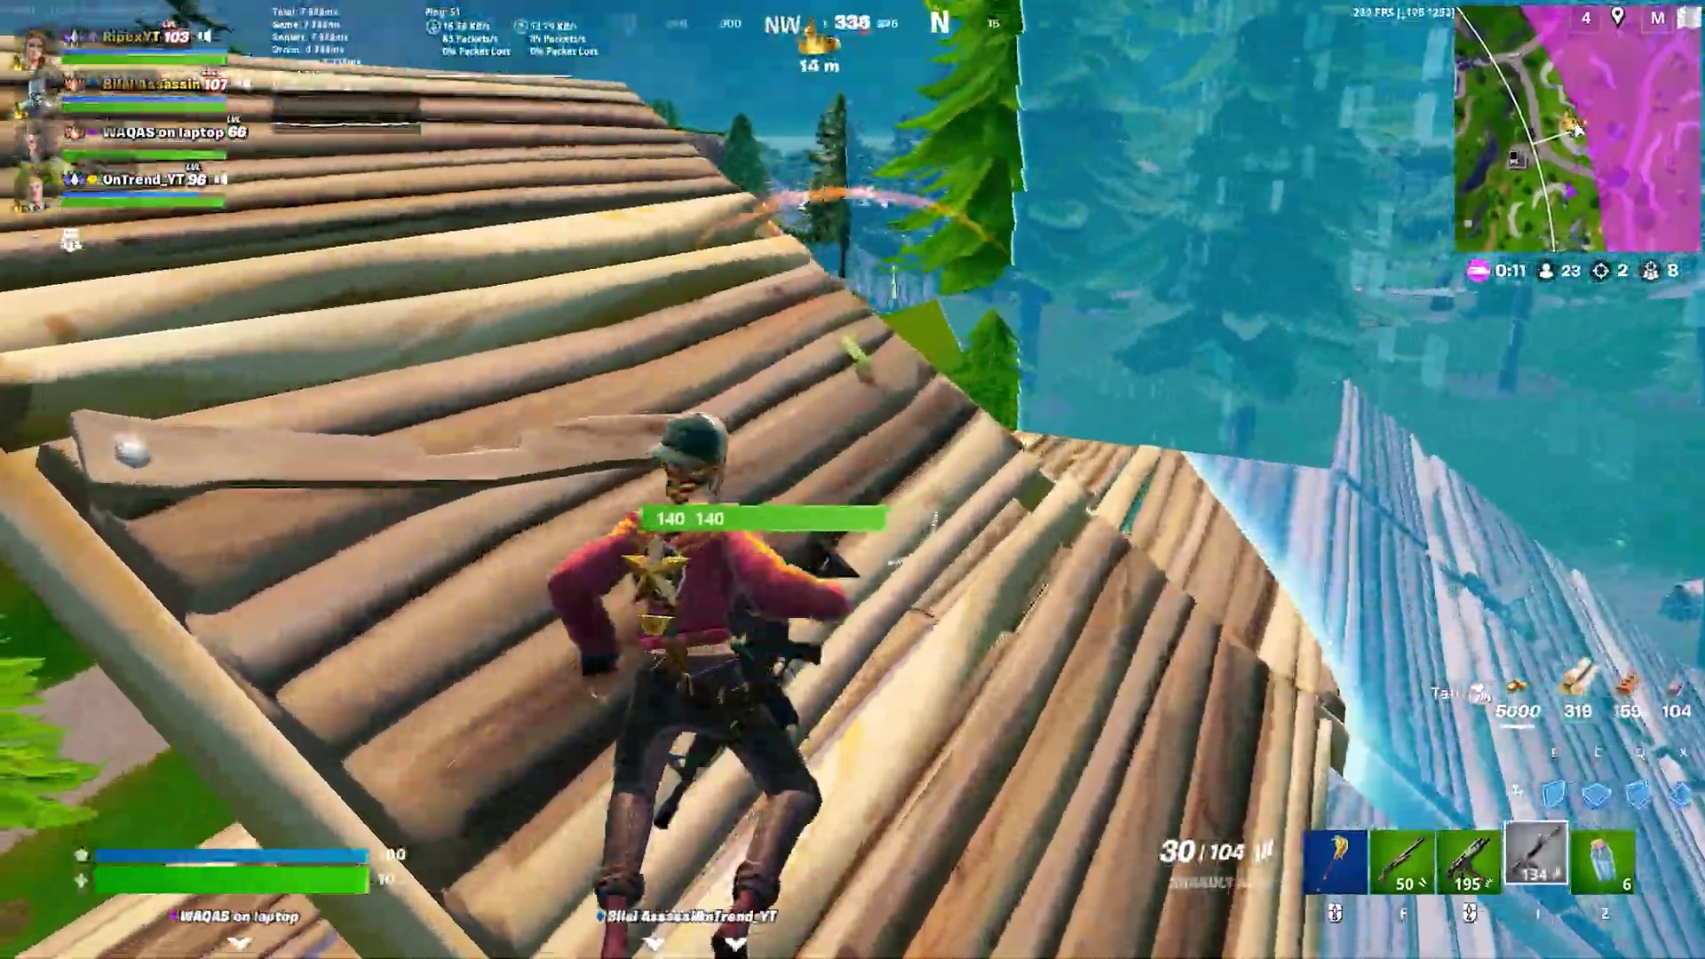
key("w")
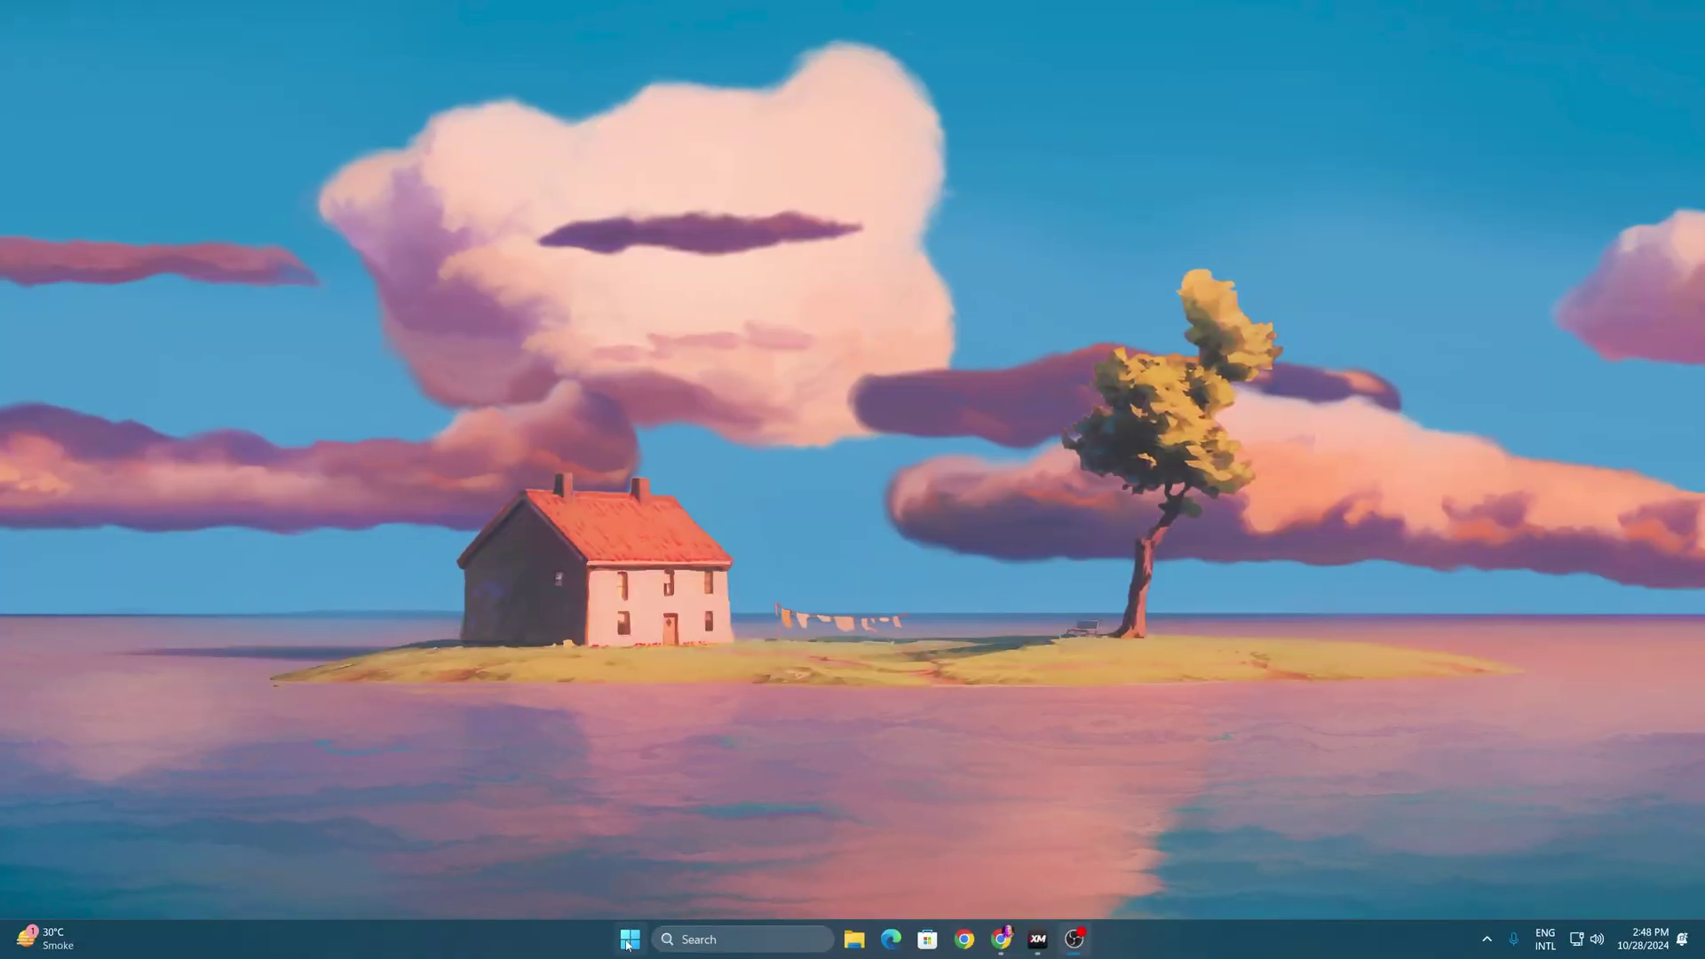
Open Device Manager from Win+X and bring up actions for High precision event timer under System devices.
right_click(624, 938)
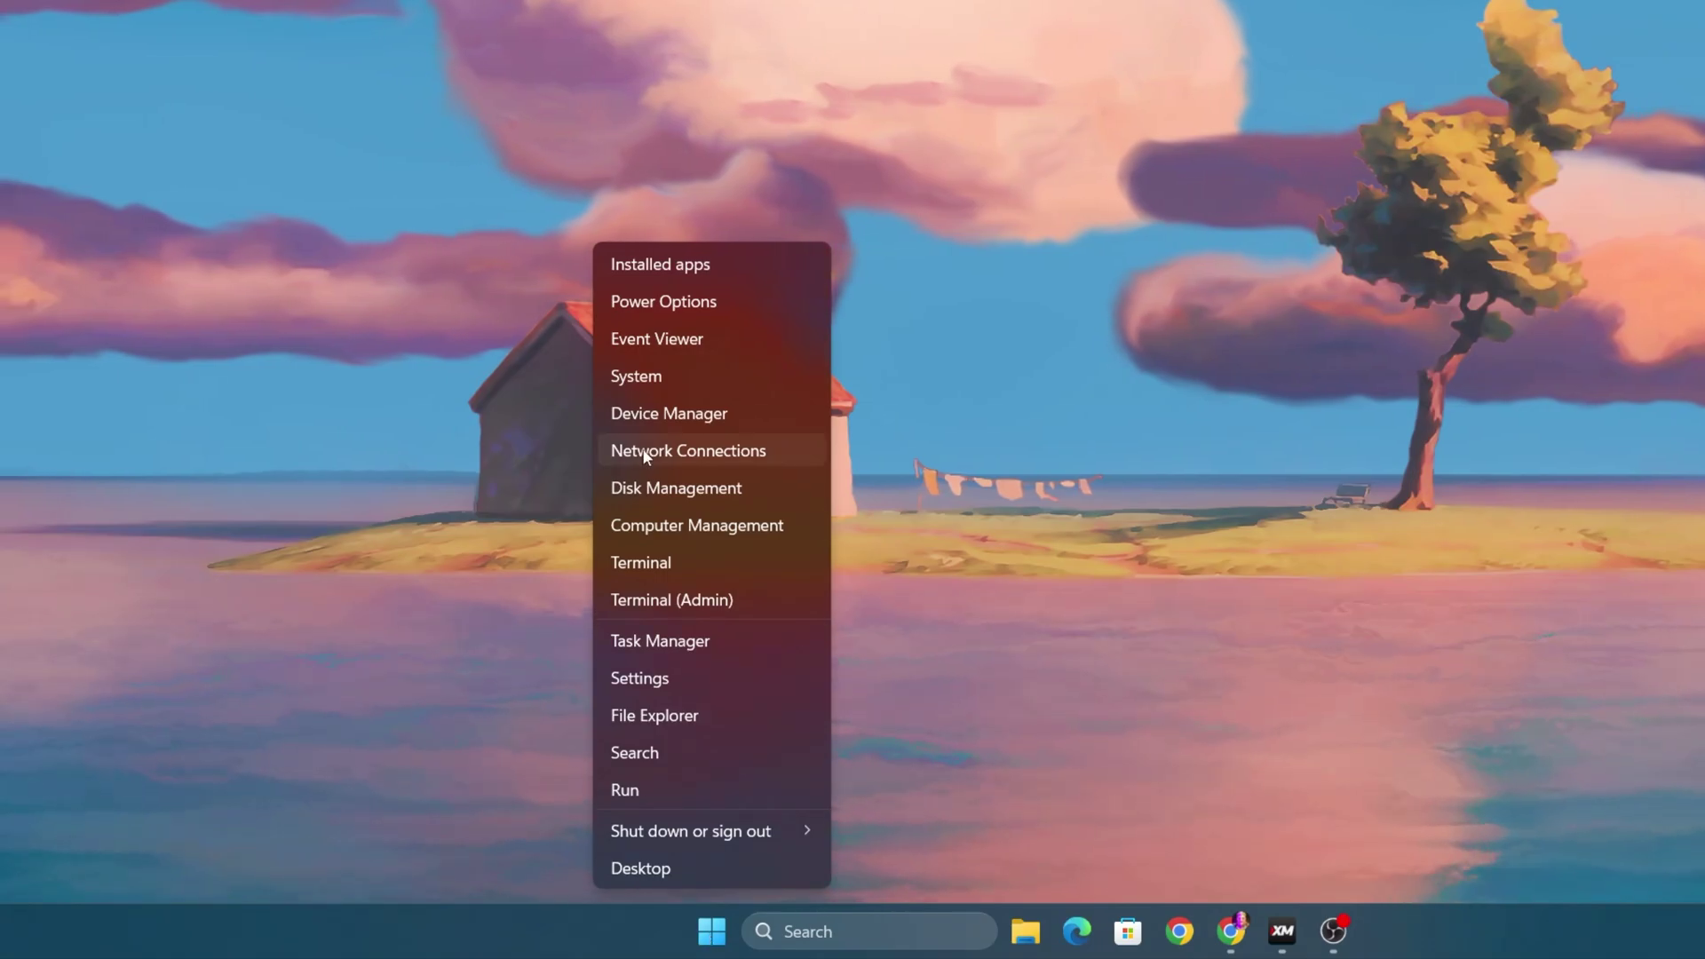
left_click(668, 414)
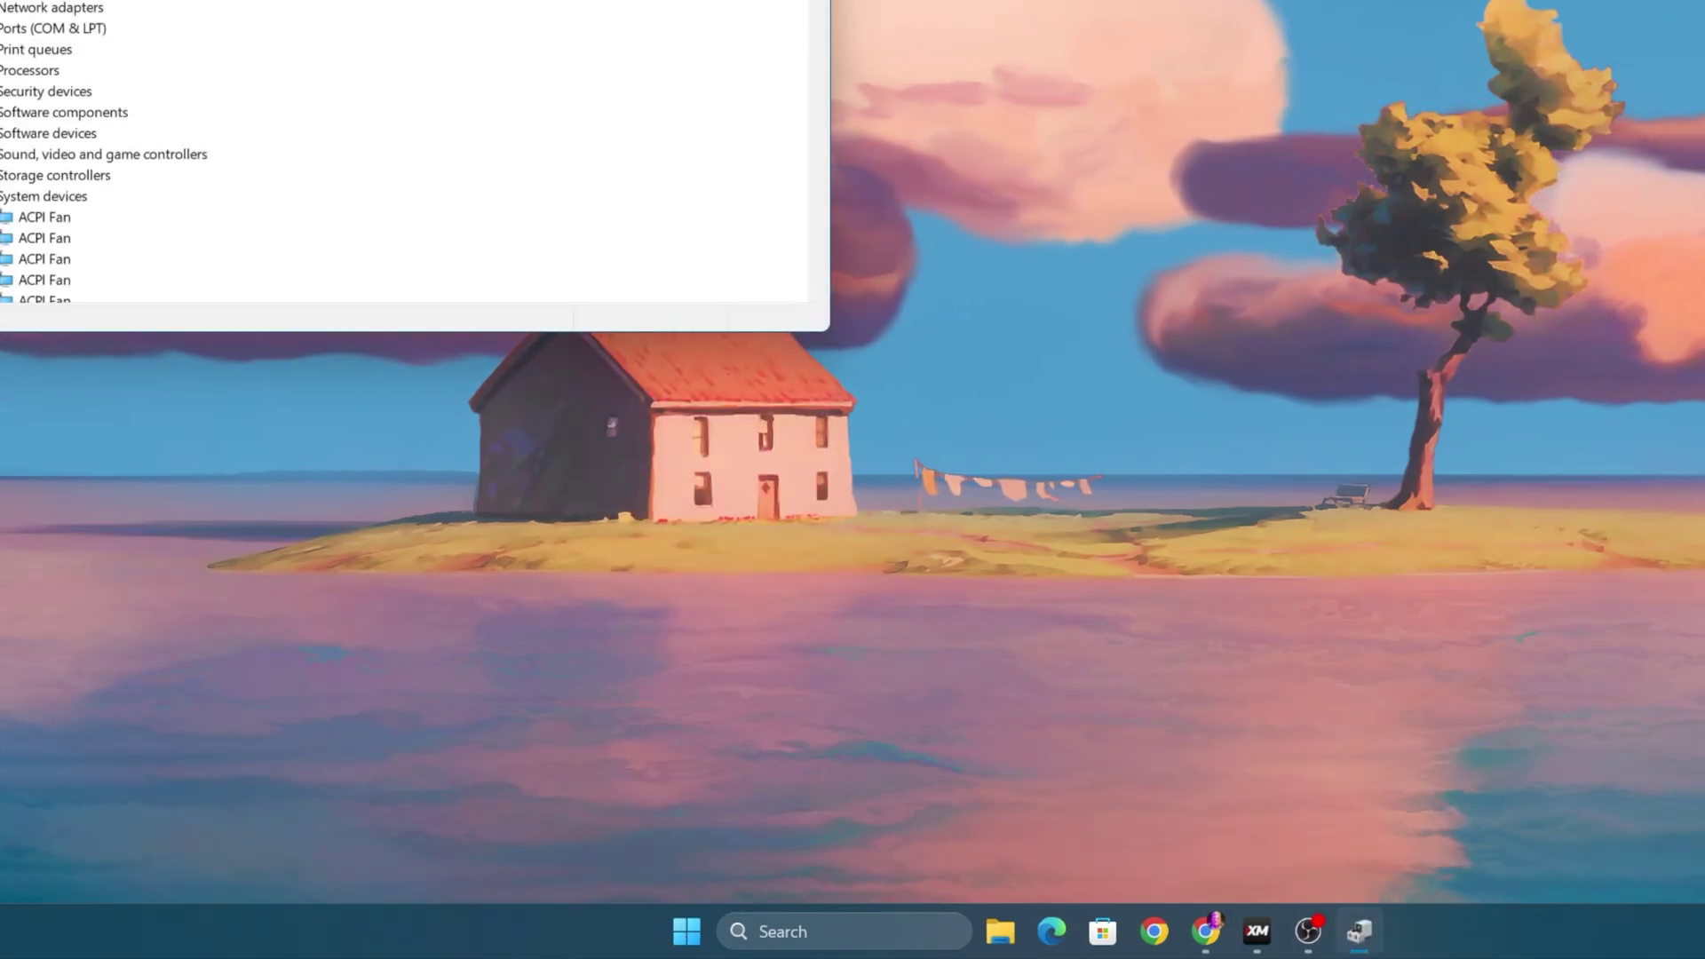
left_click_drag(371, 19, 713, 260)
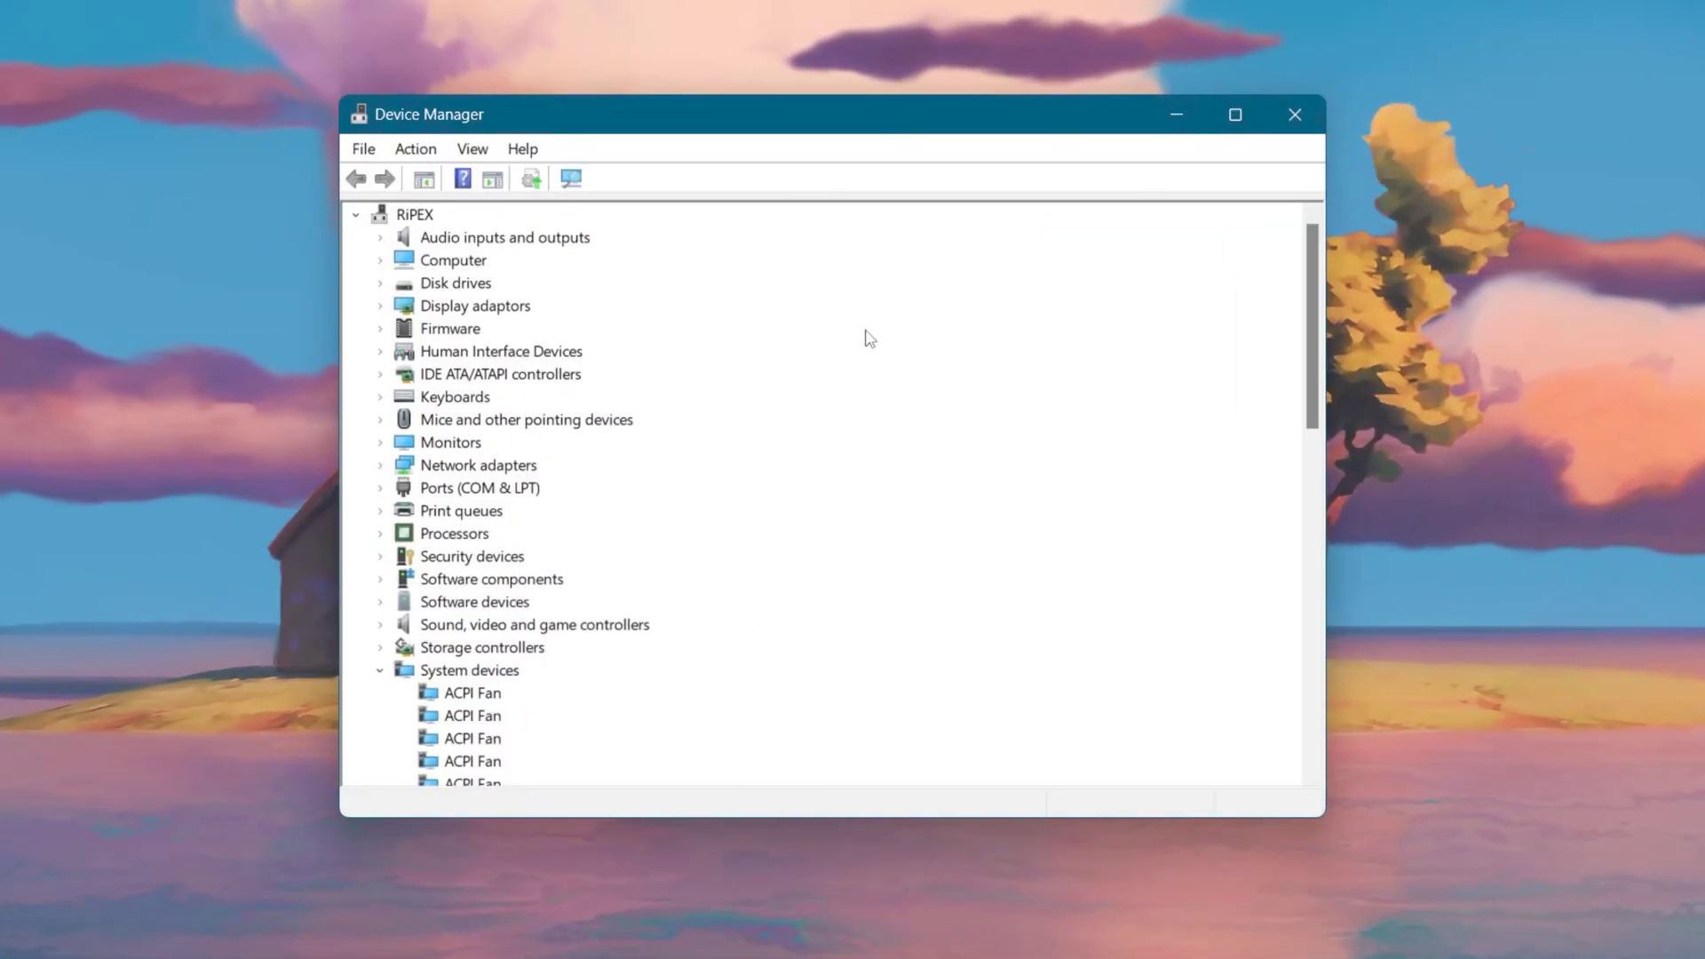
scroll(754, 392, "down", 3)
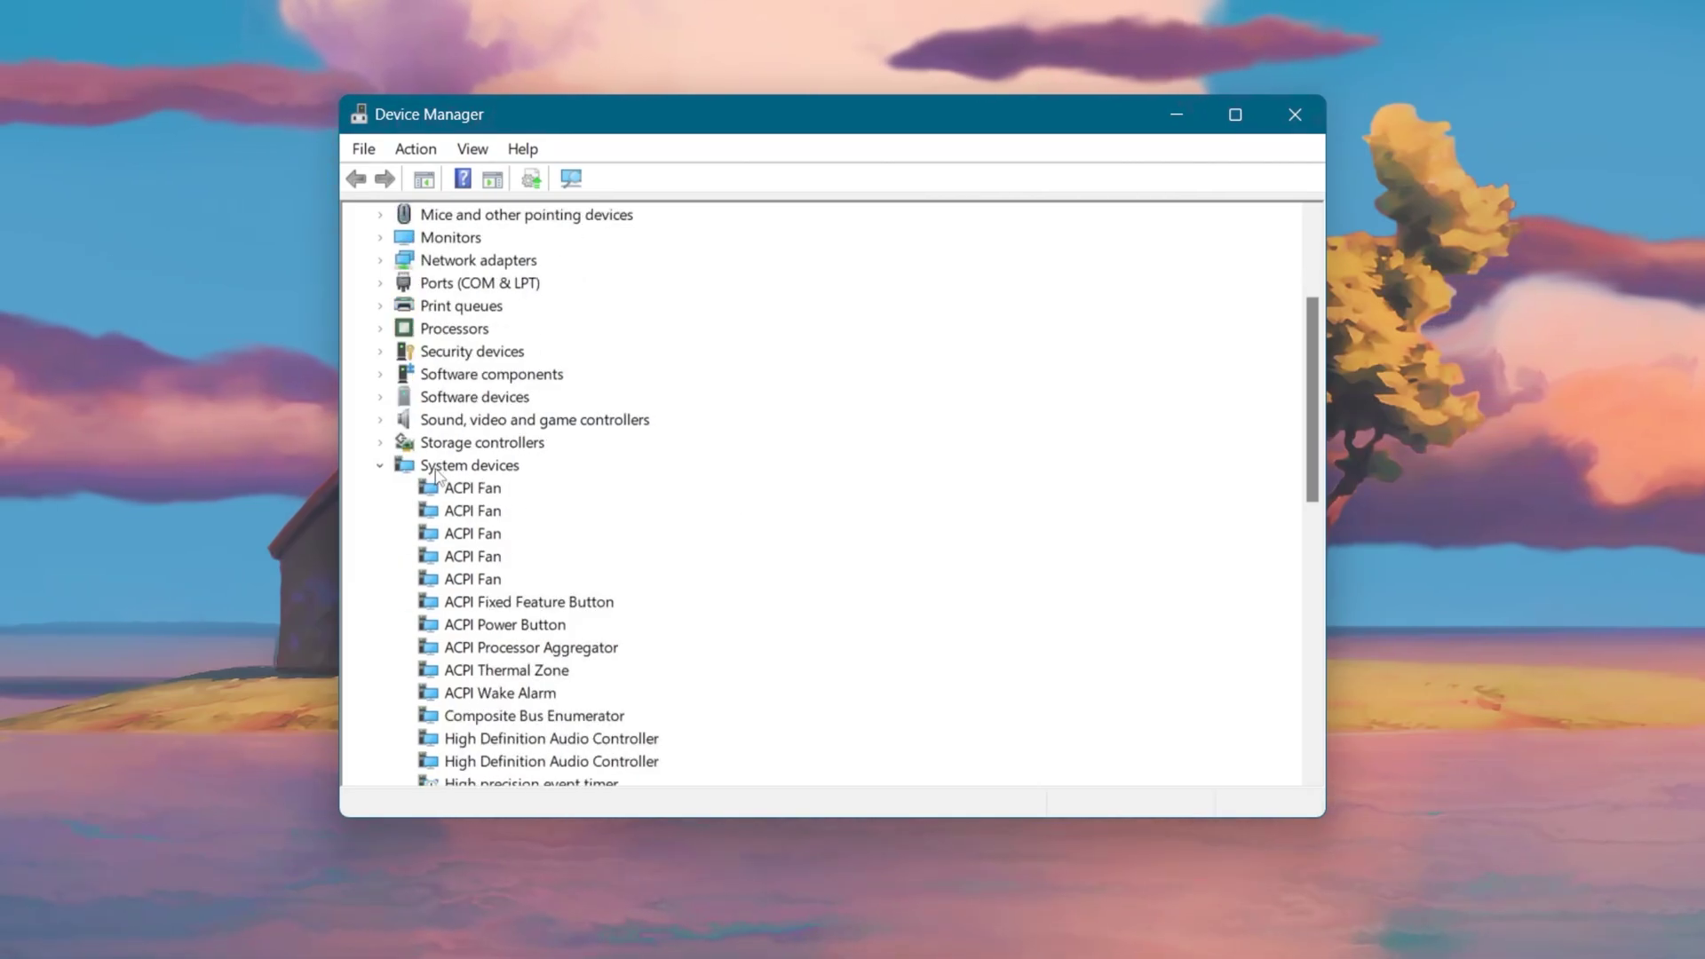
scroll(496, 480, "down", 3)
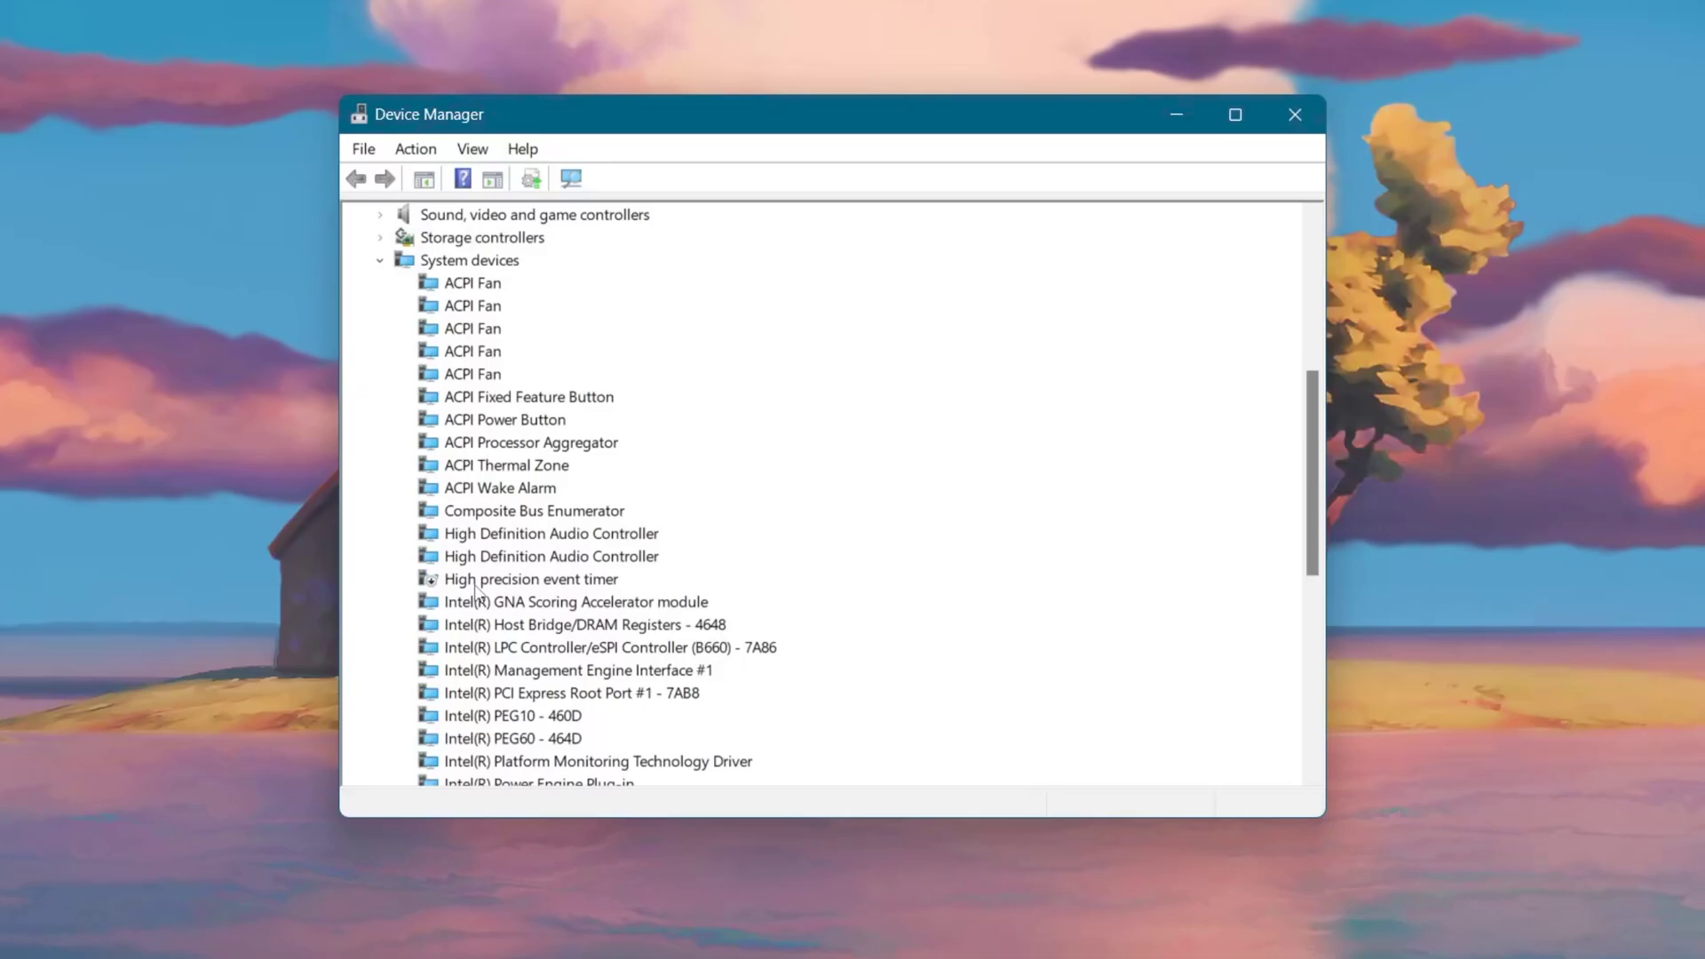
right_click(476, 590)
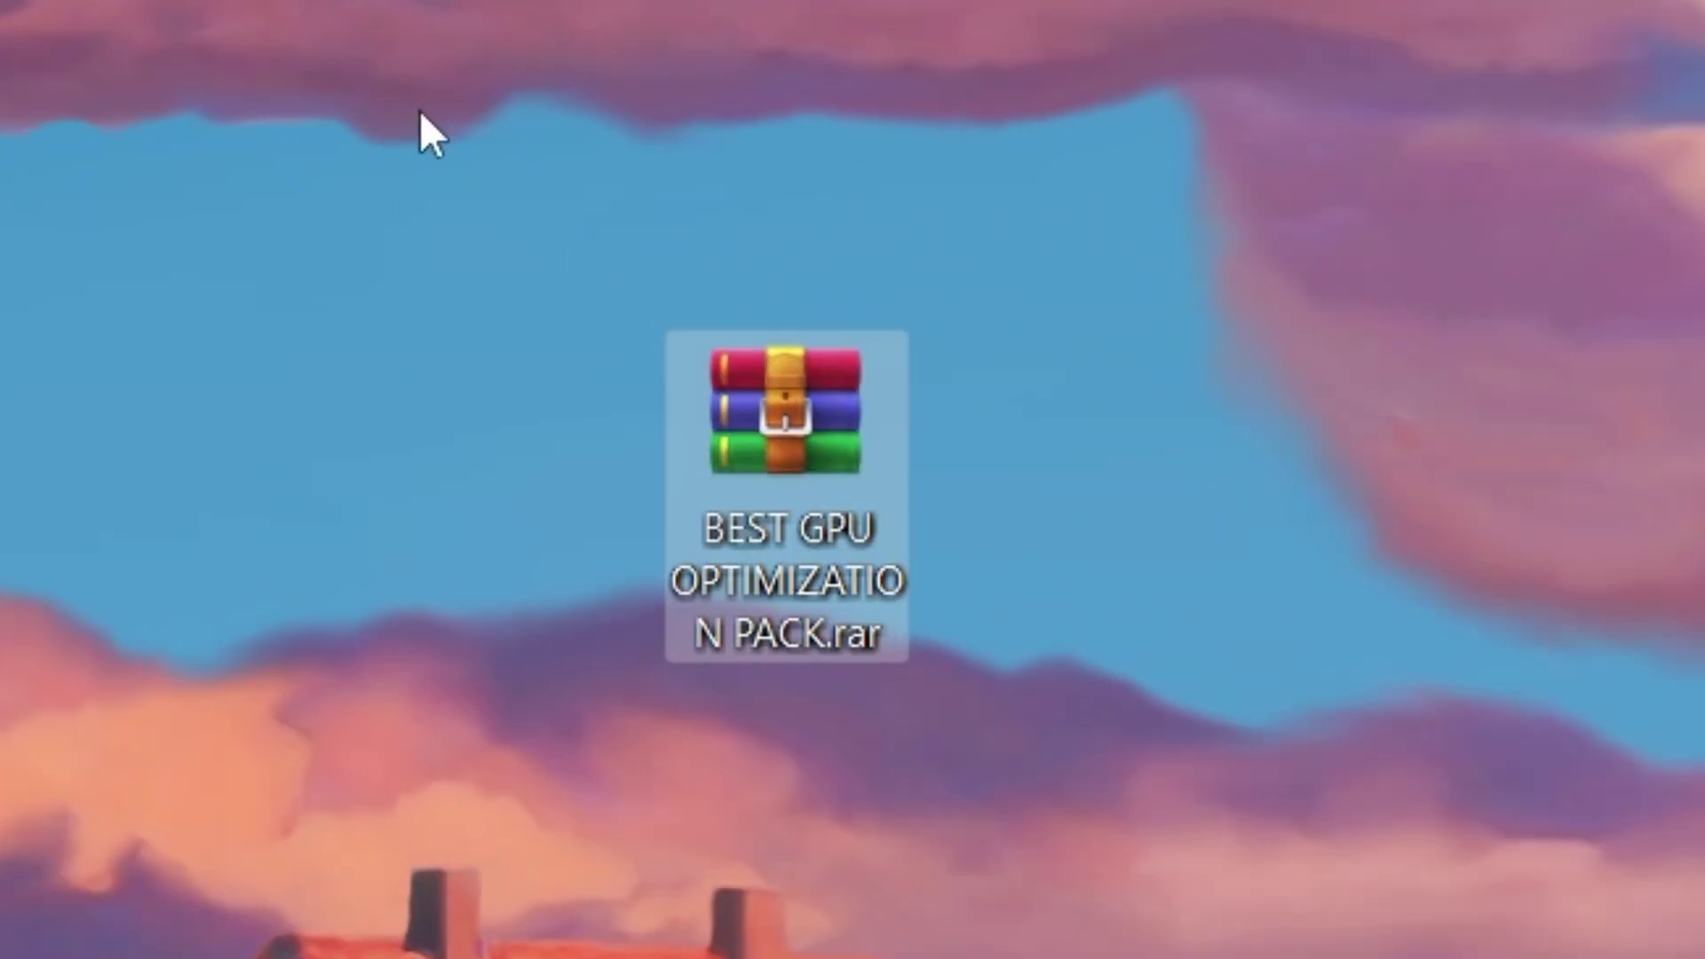
Extract the BEST GPU OPTIMIZATION PACK folder from the .rar onto the desktop and close WinRAR.
left_click_drag(419, 110, 1148, 947)
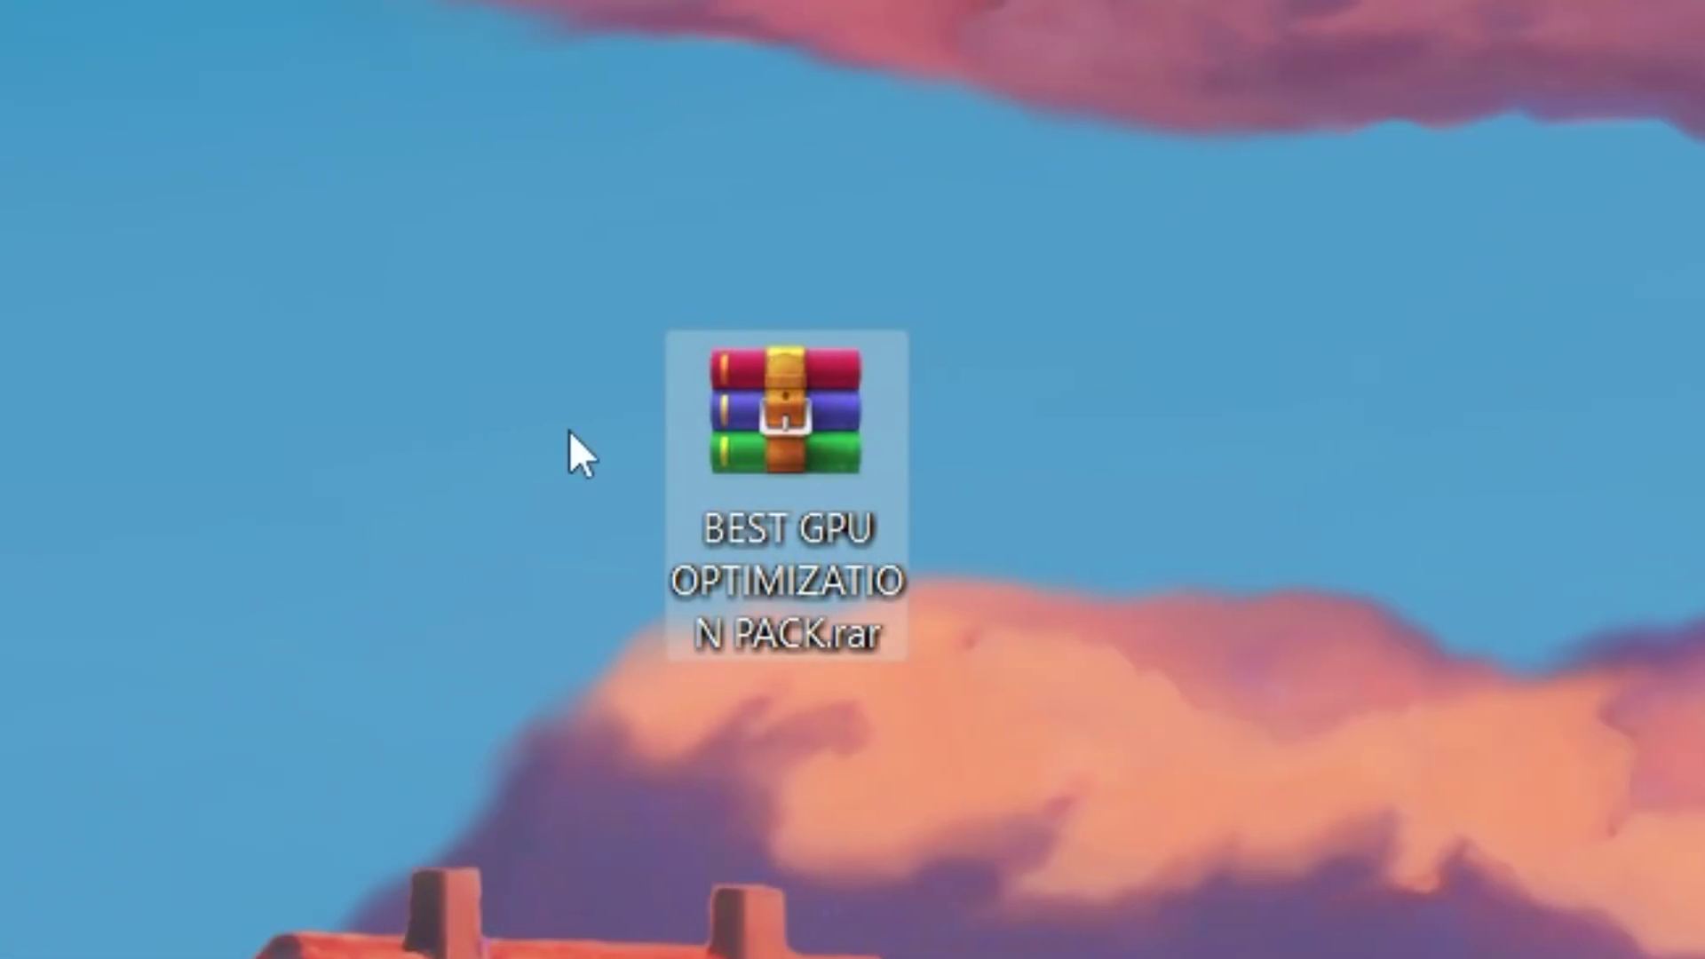
double_click(782, 403)
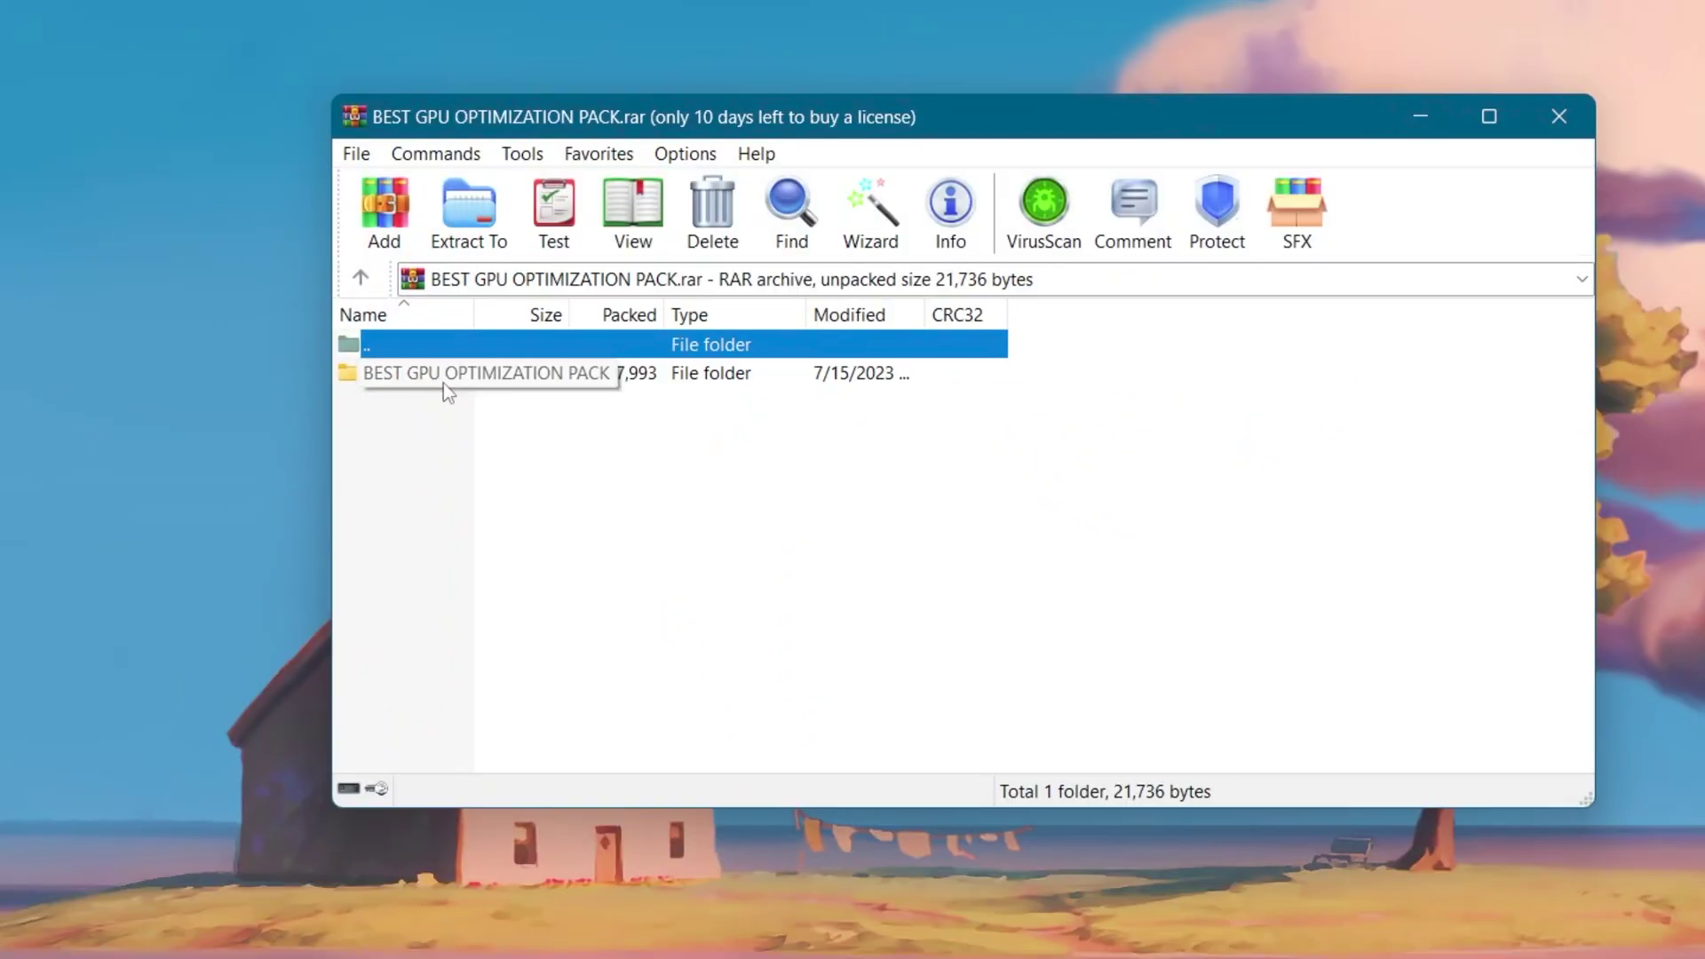
left_click(445, 380)
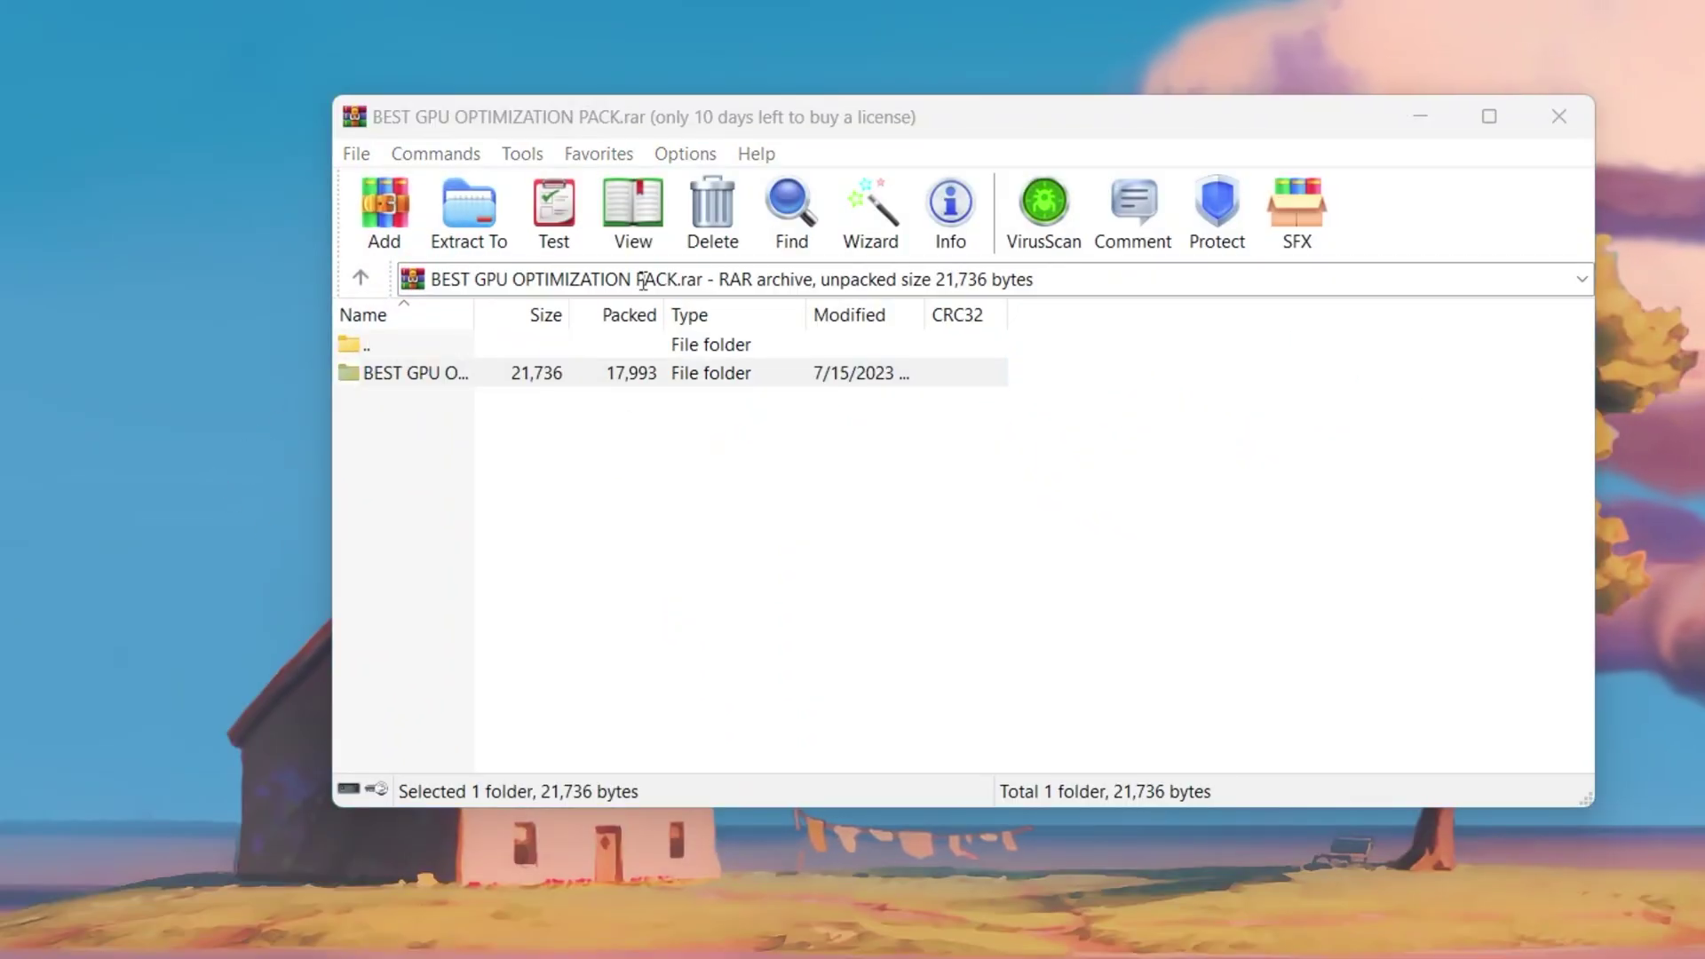
left_click(1559, 116)
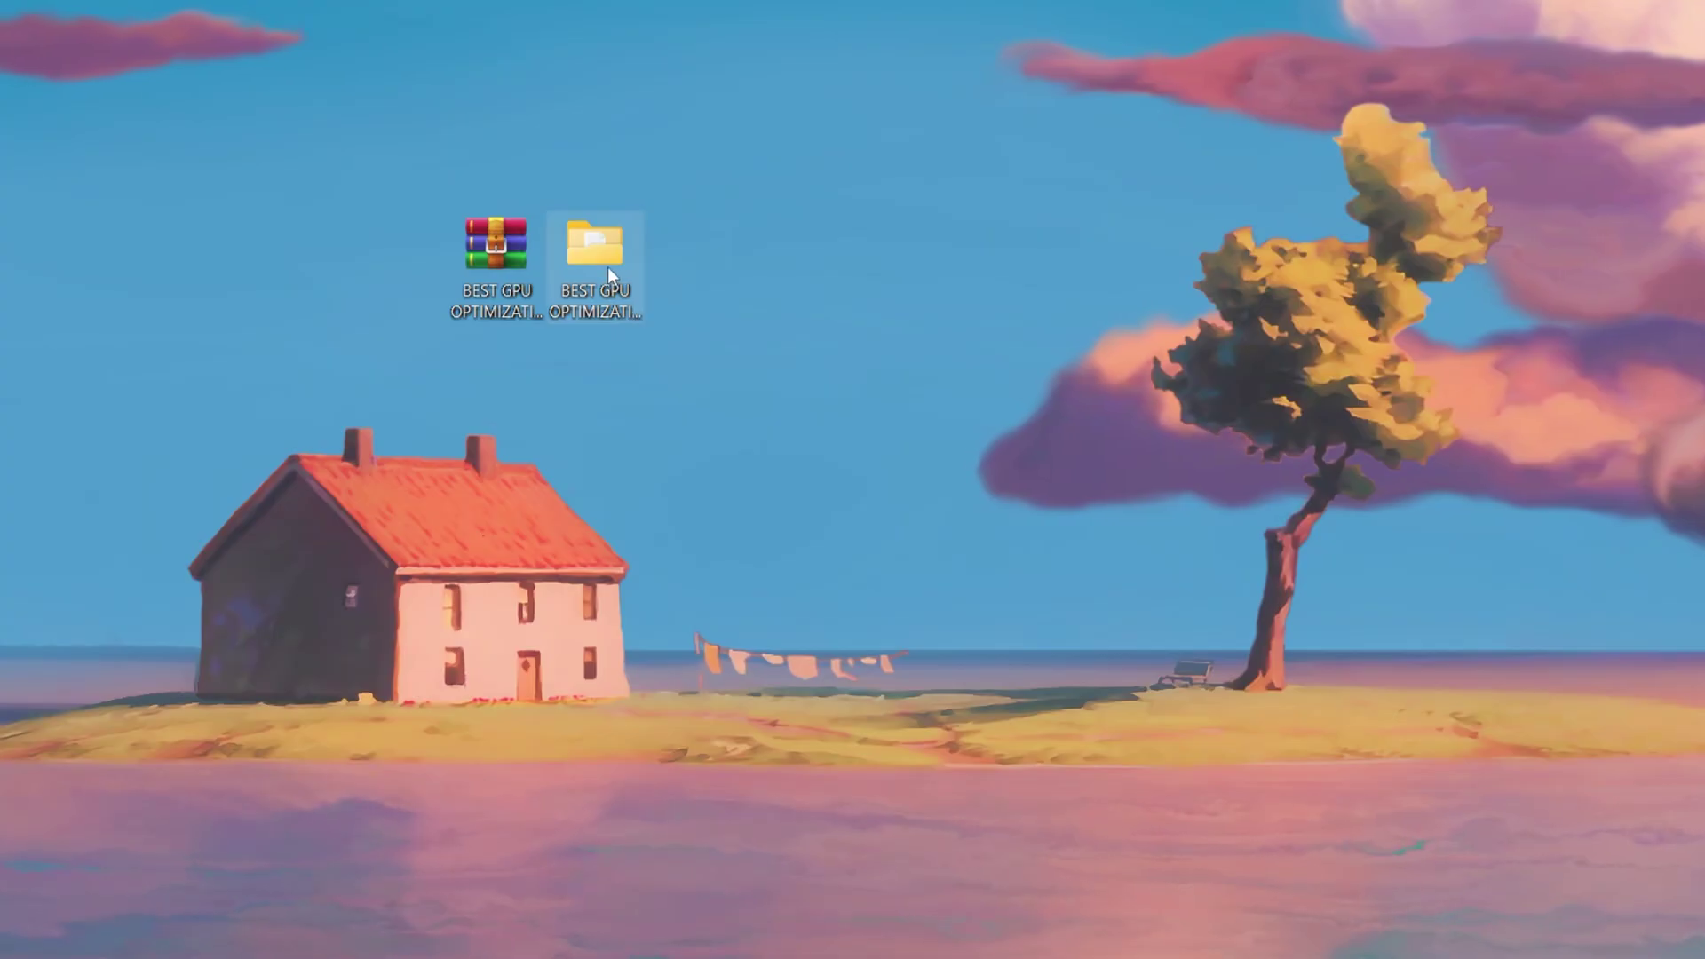
Open the pack's GPU Optimization Tweaks folder and merge Game Optimizations.reg into the registry.
double_click(586, 232)
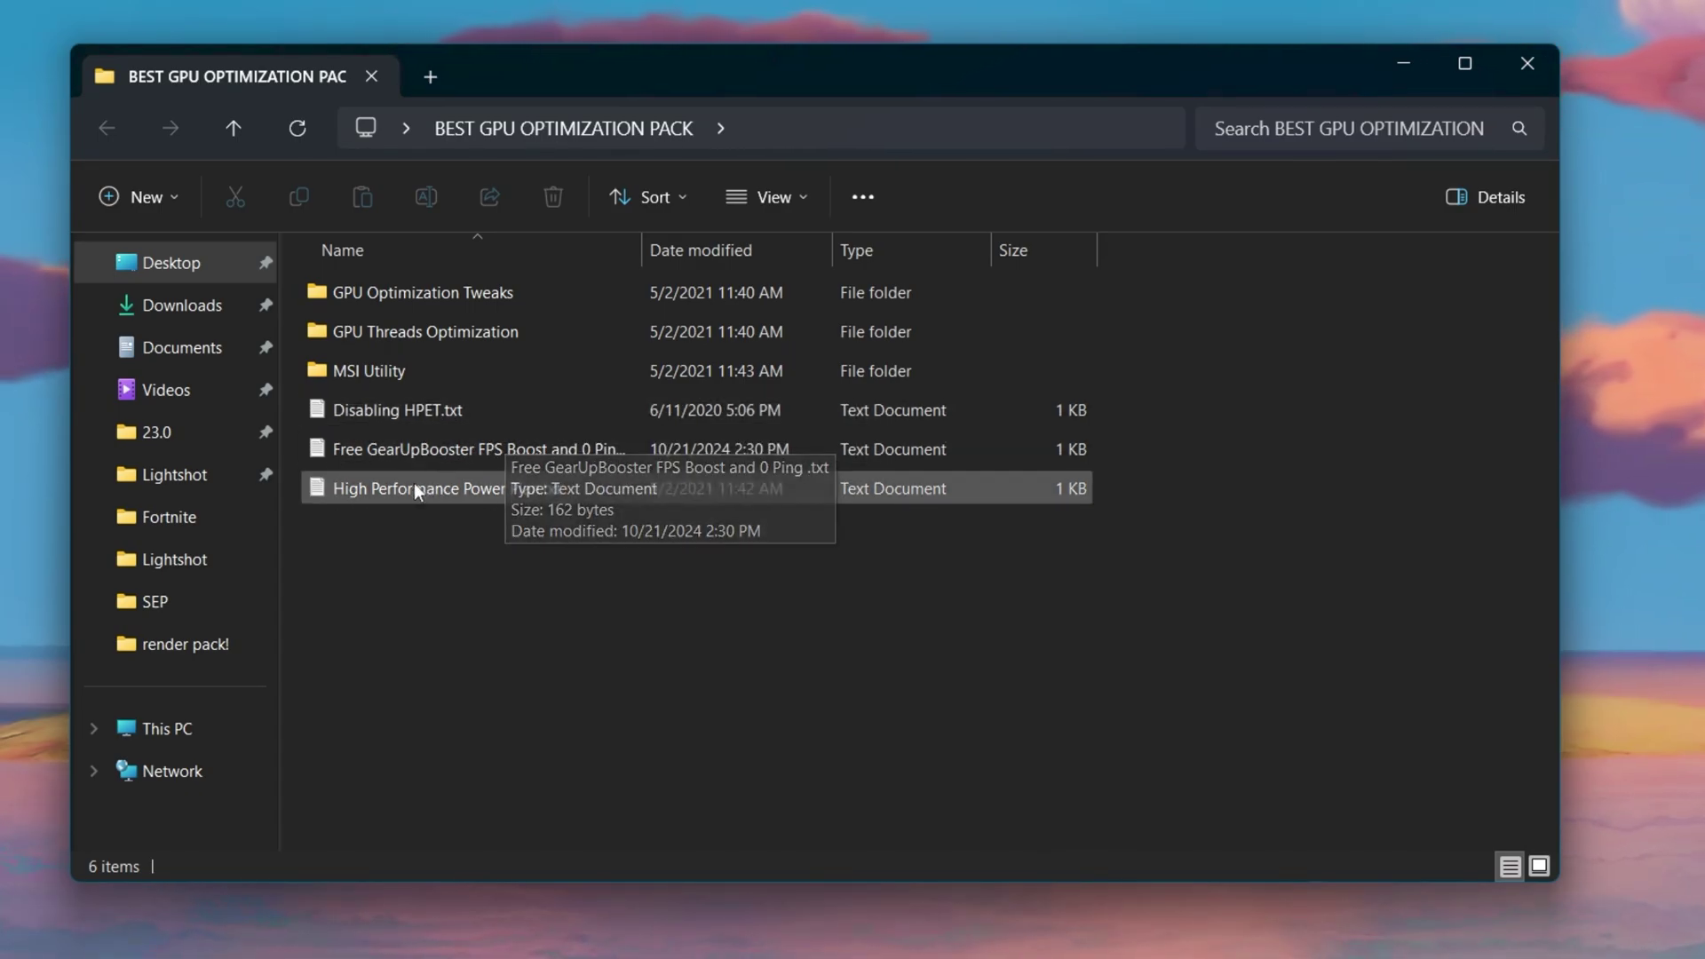
double_click(439, 298)
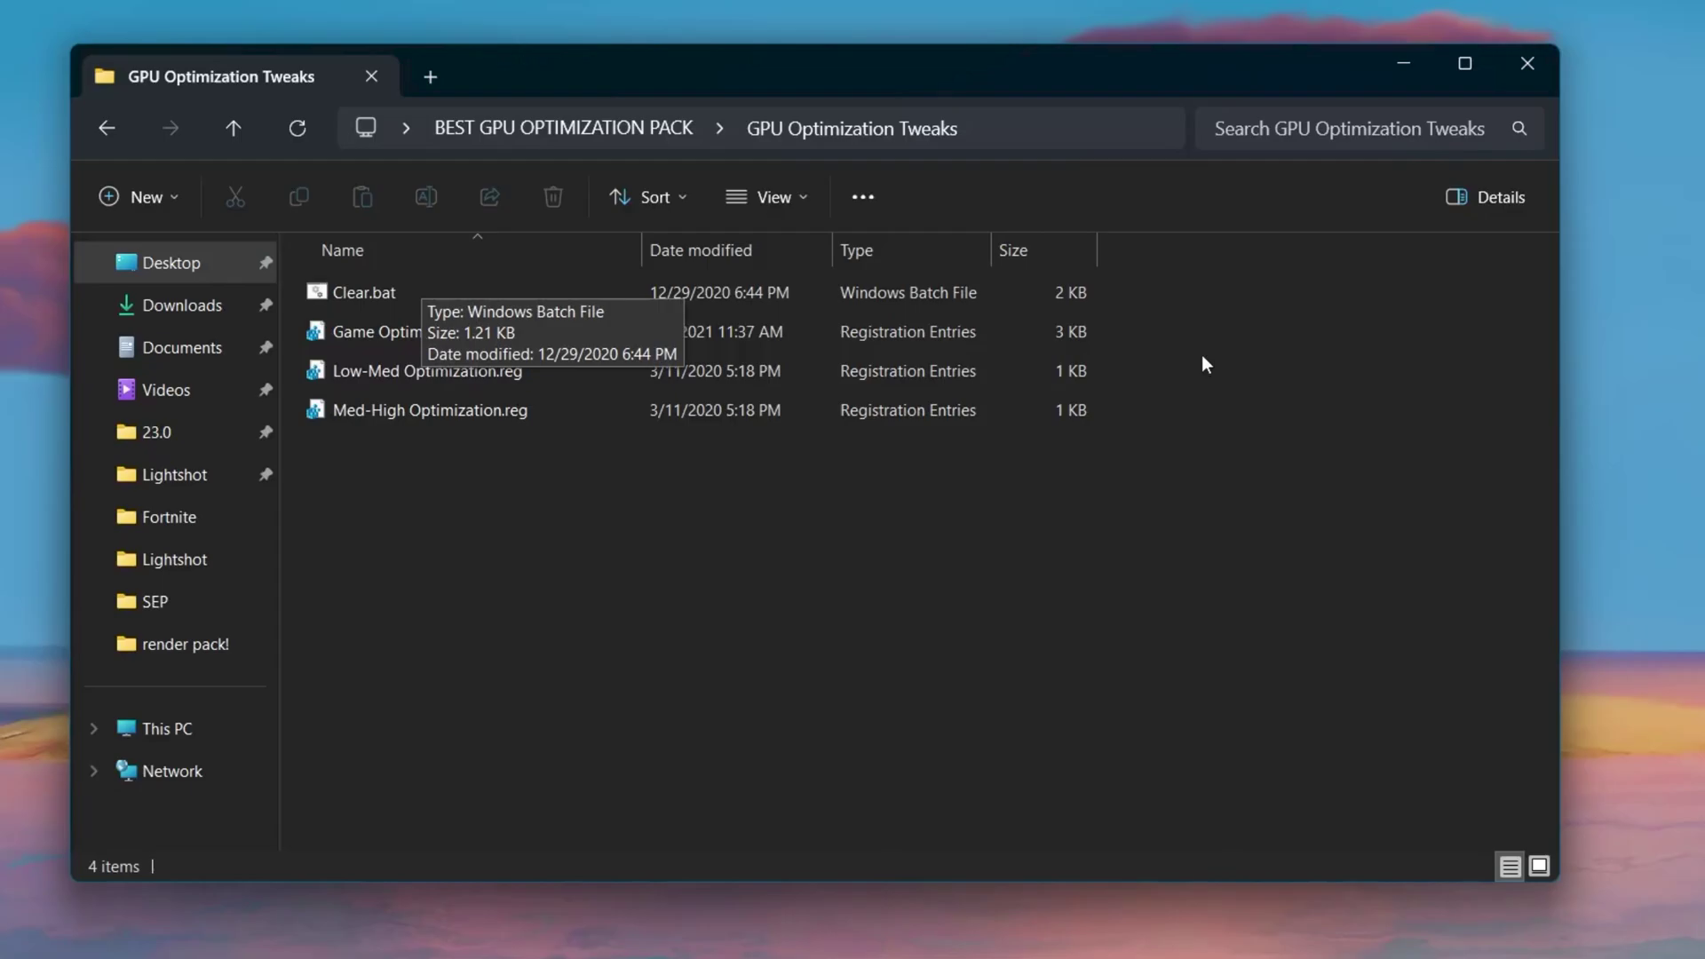
double_click(428, 339)
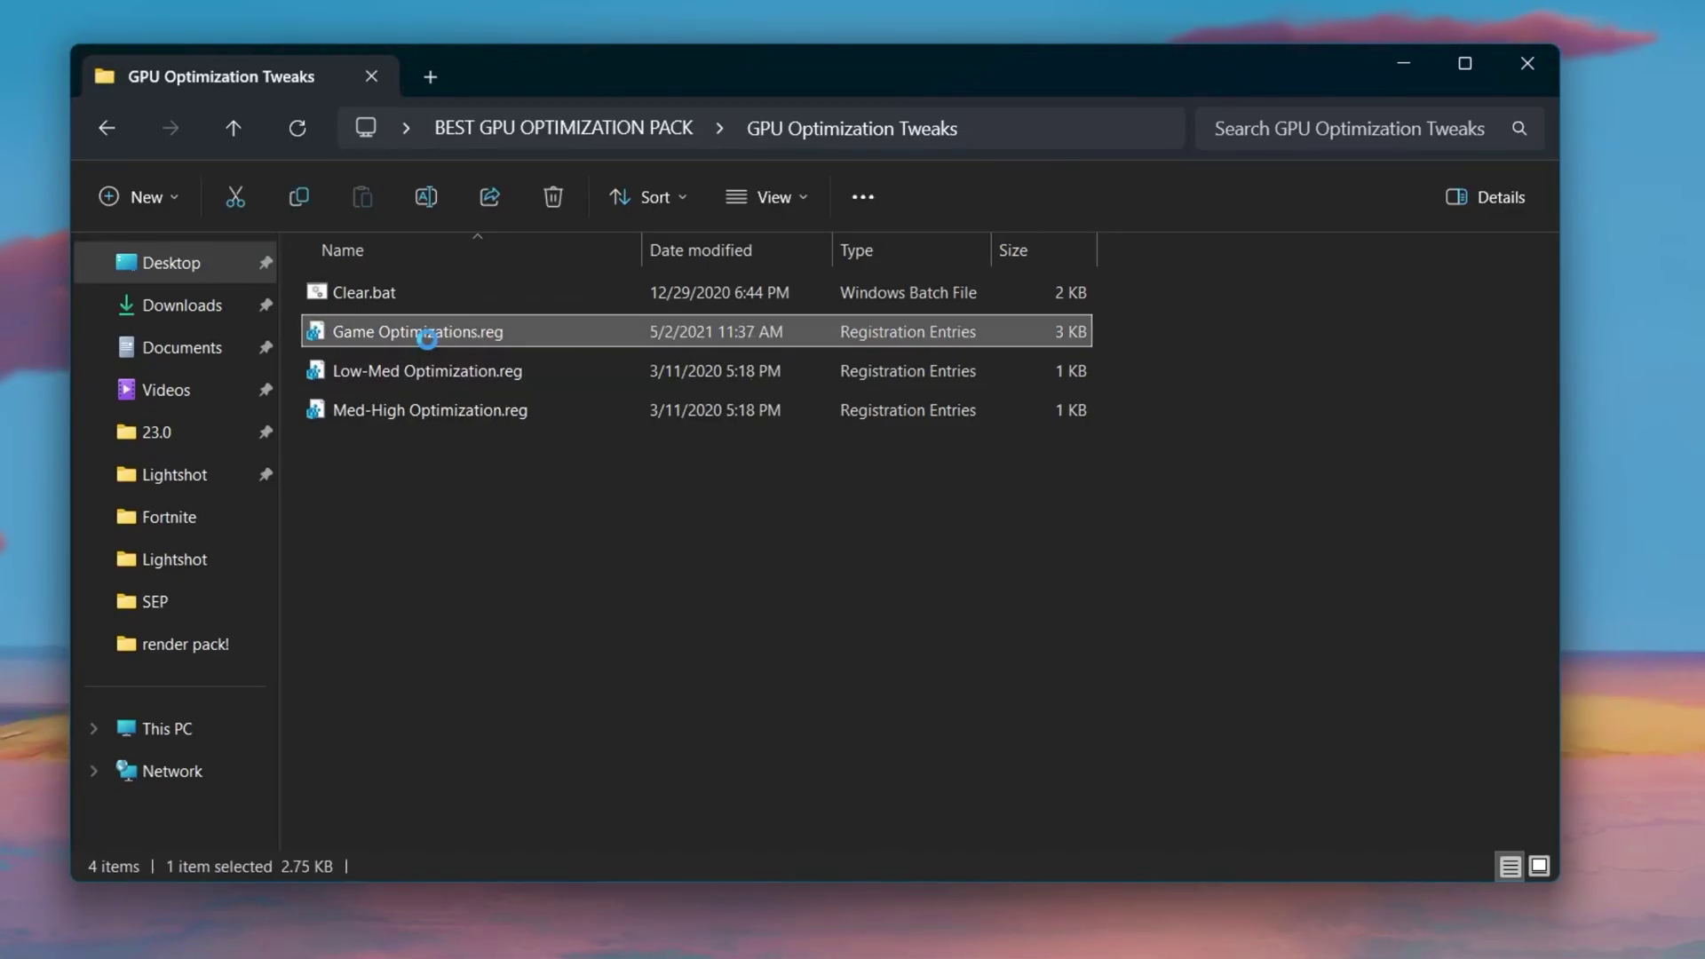
left_click(656, 758)
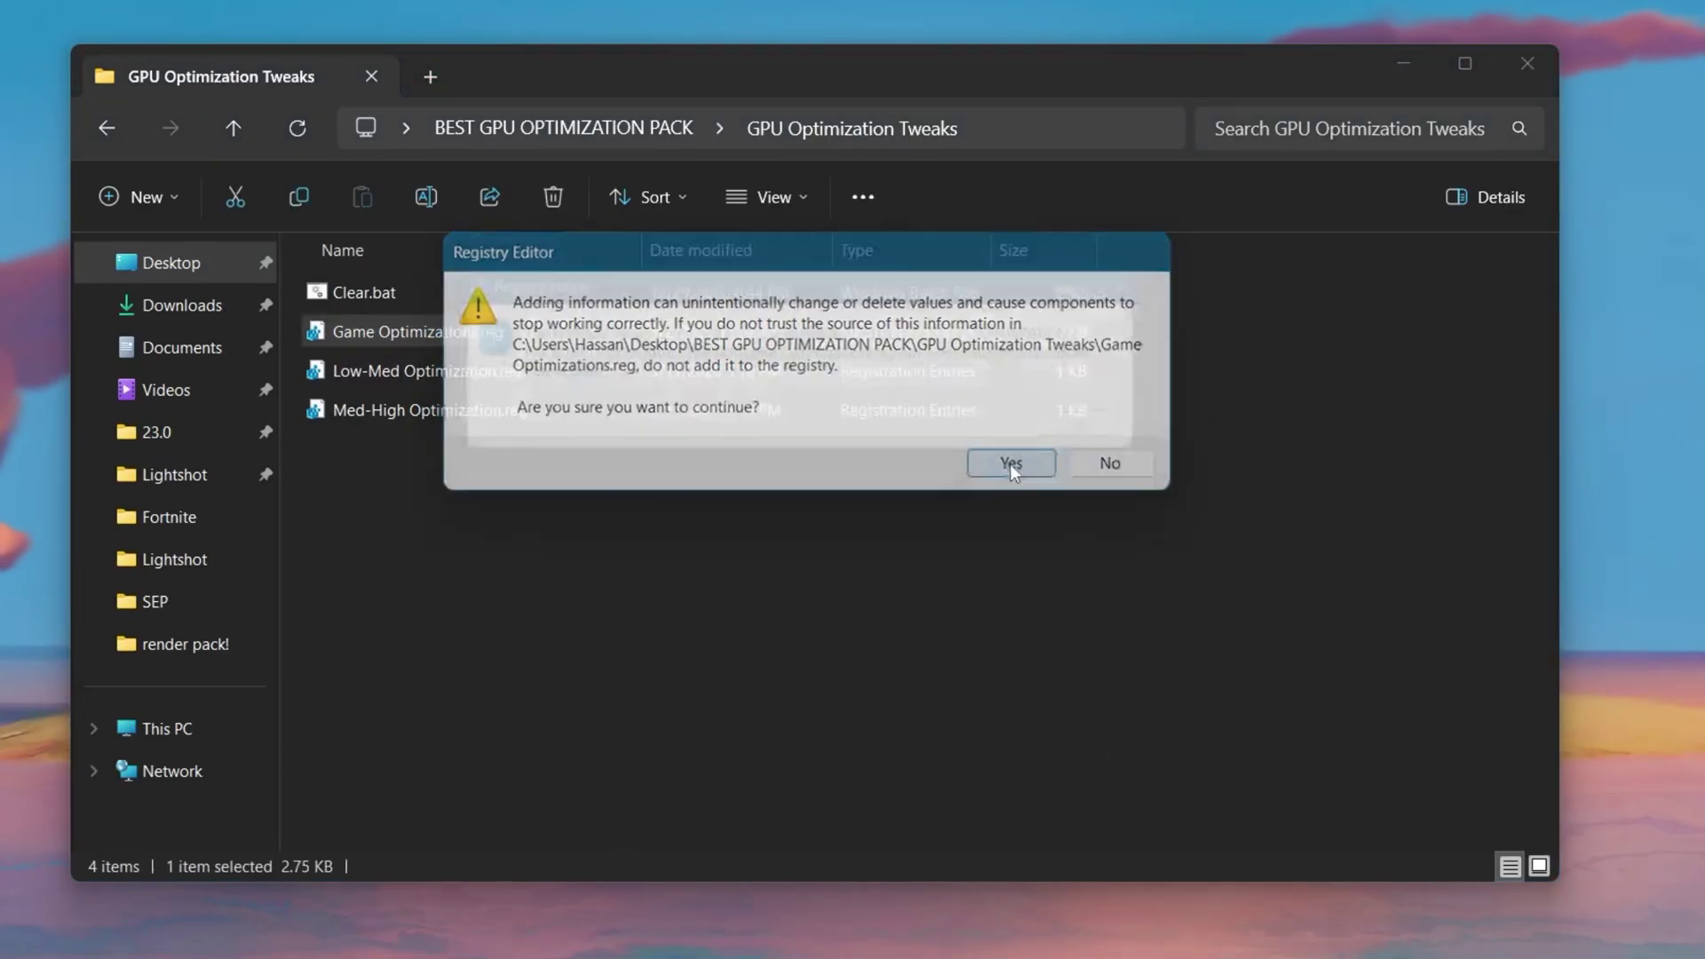
left_click(1012, 464)
left_click(1106, 431)
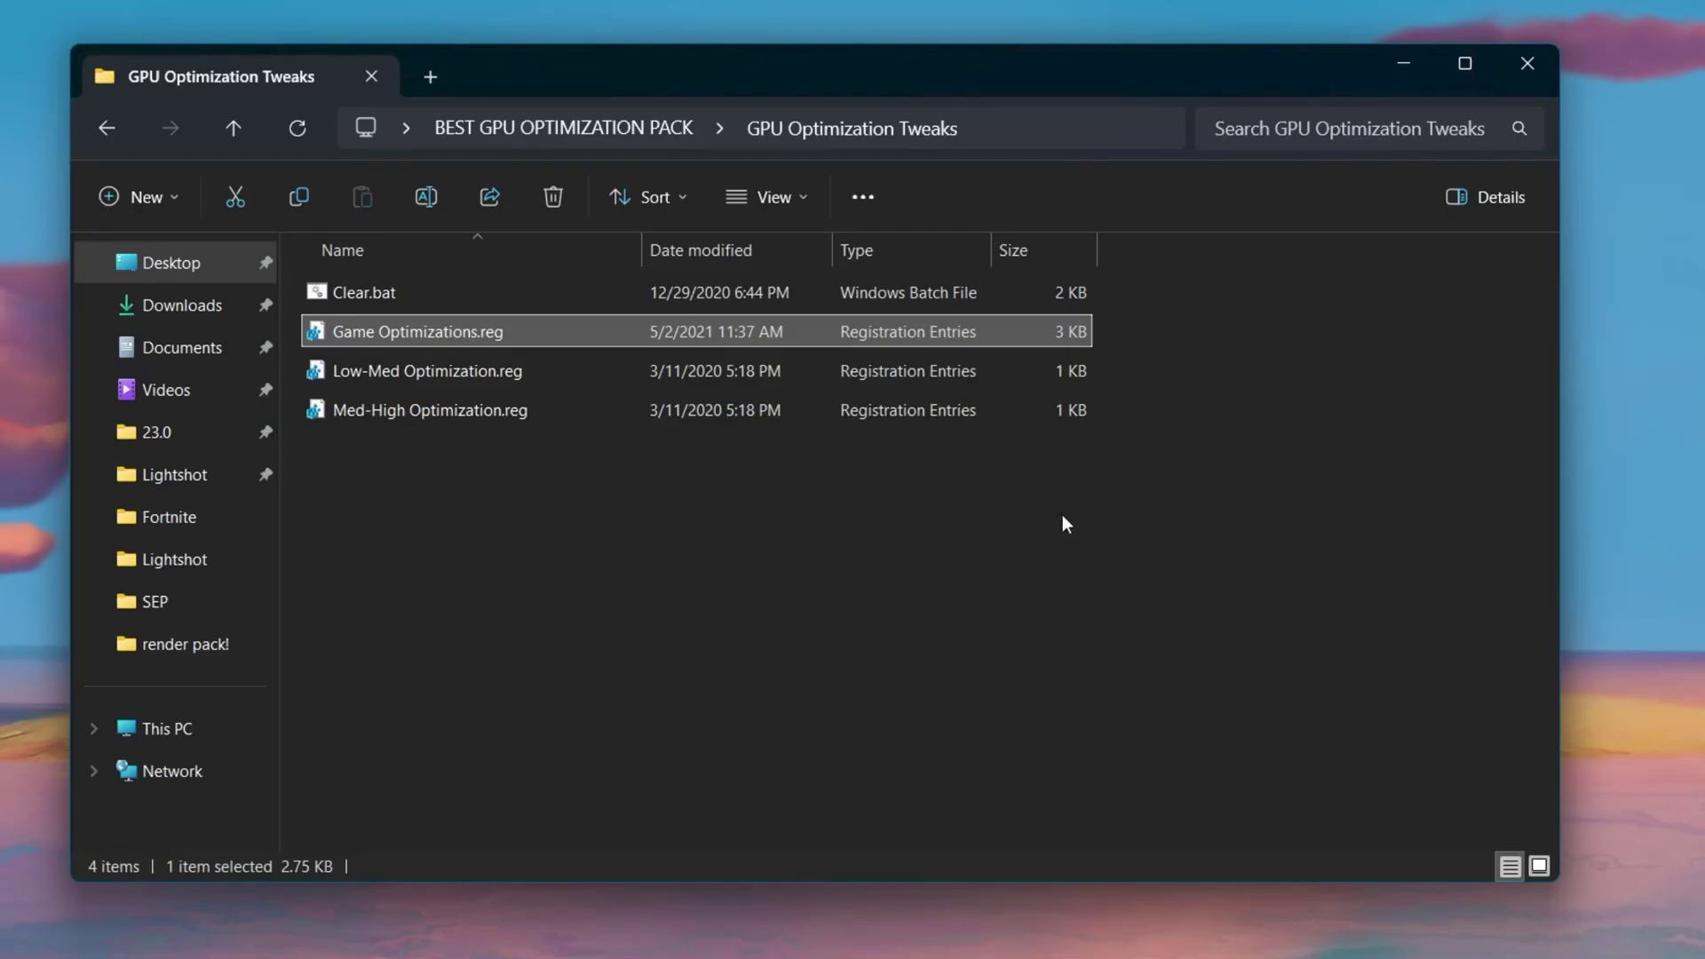
Merge Med-High Optimization.reg into the registry, then return to the BEST GPU OPTIMIZATION PACK folder.
left_click_drag(1138, 379, 550, 428)
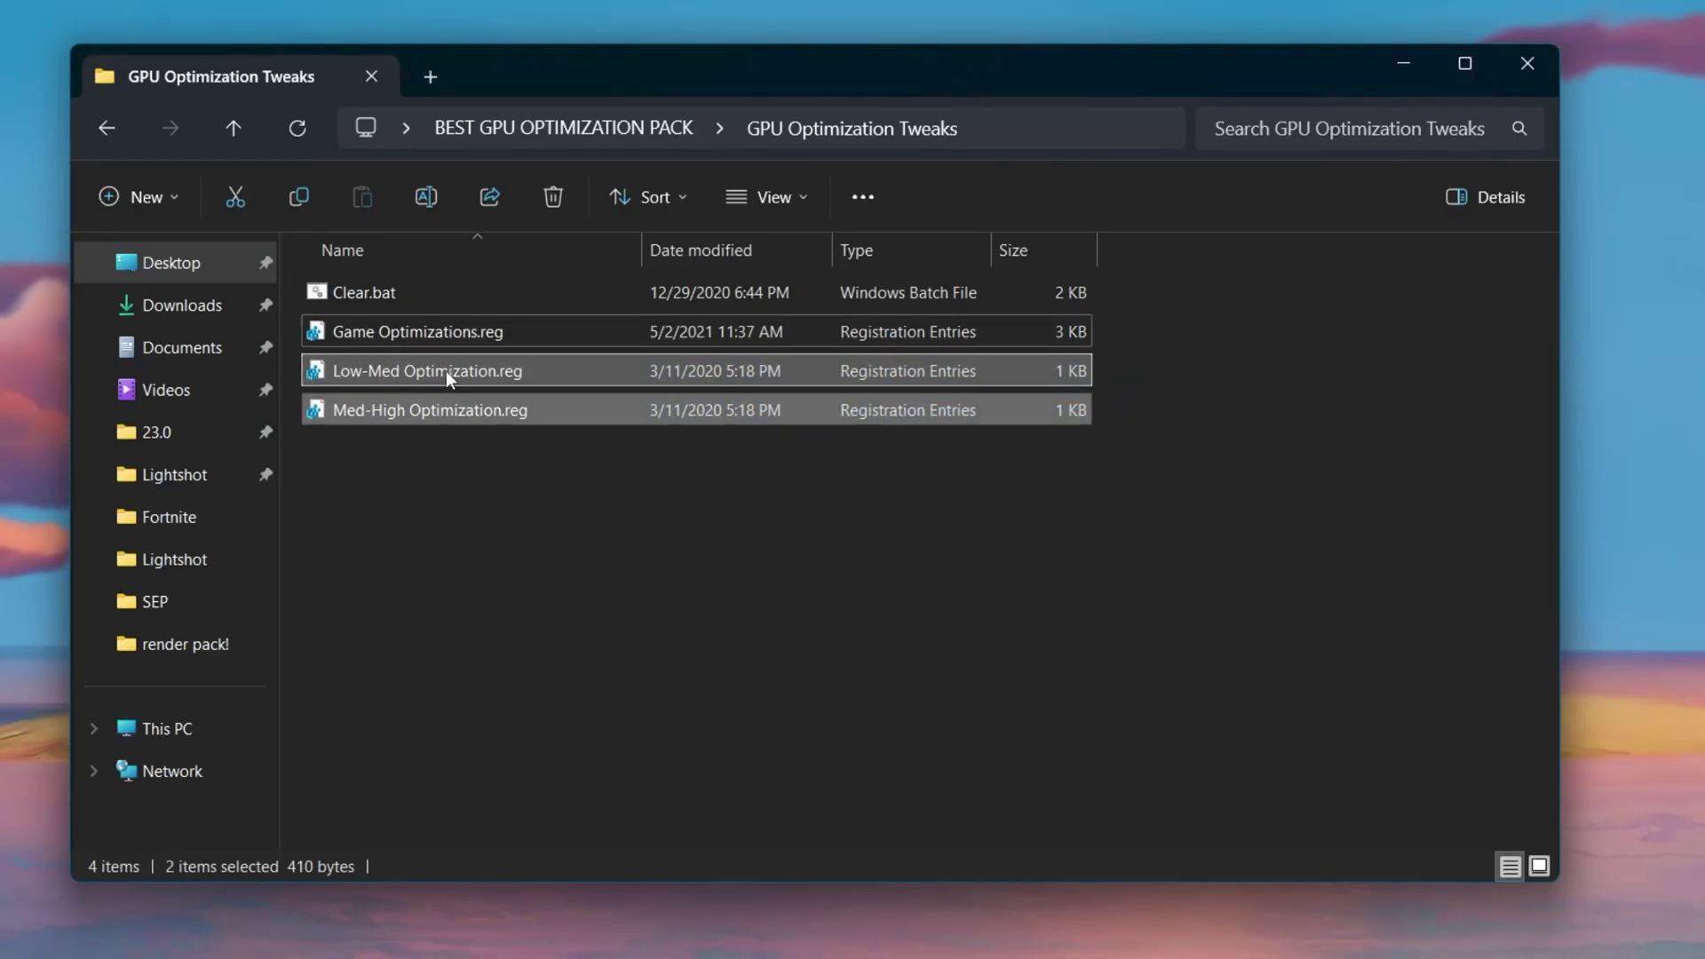
left_click(533, 465)
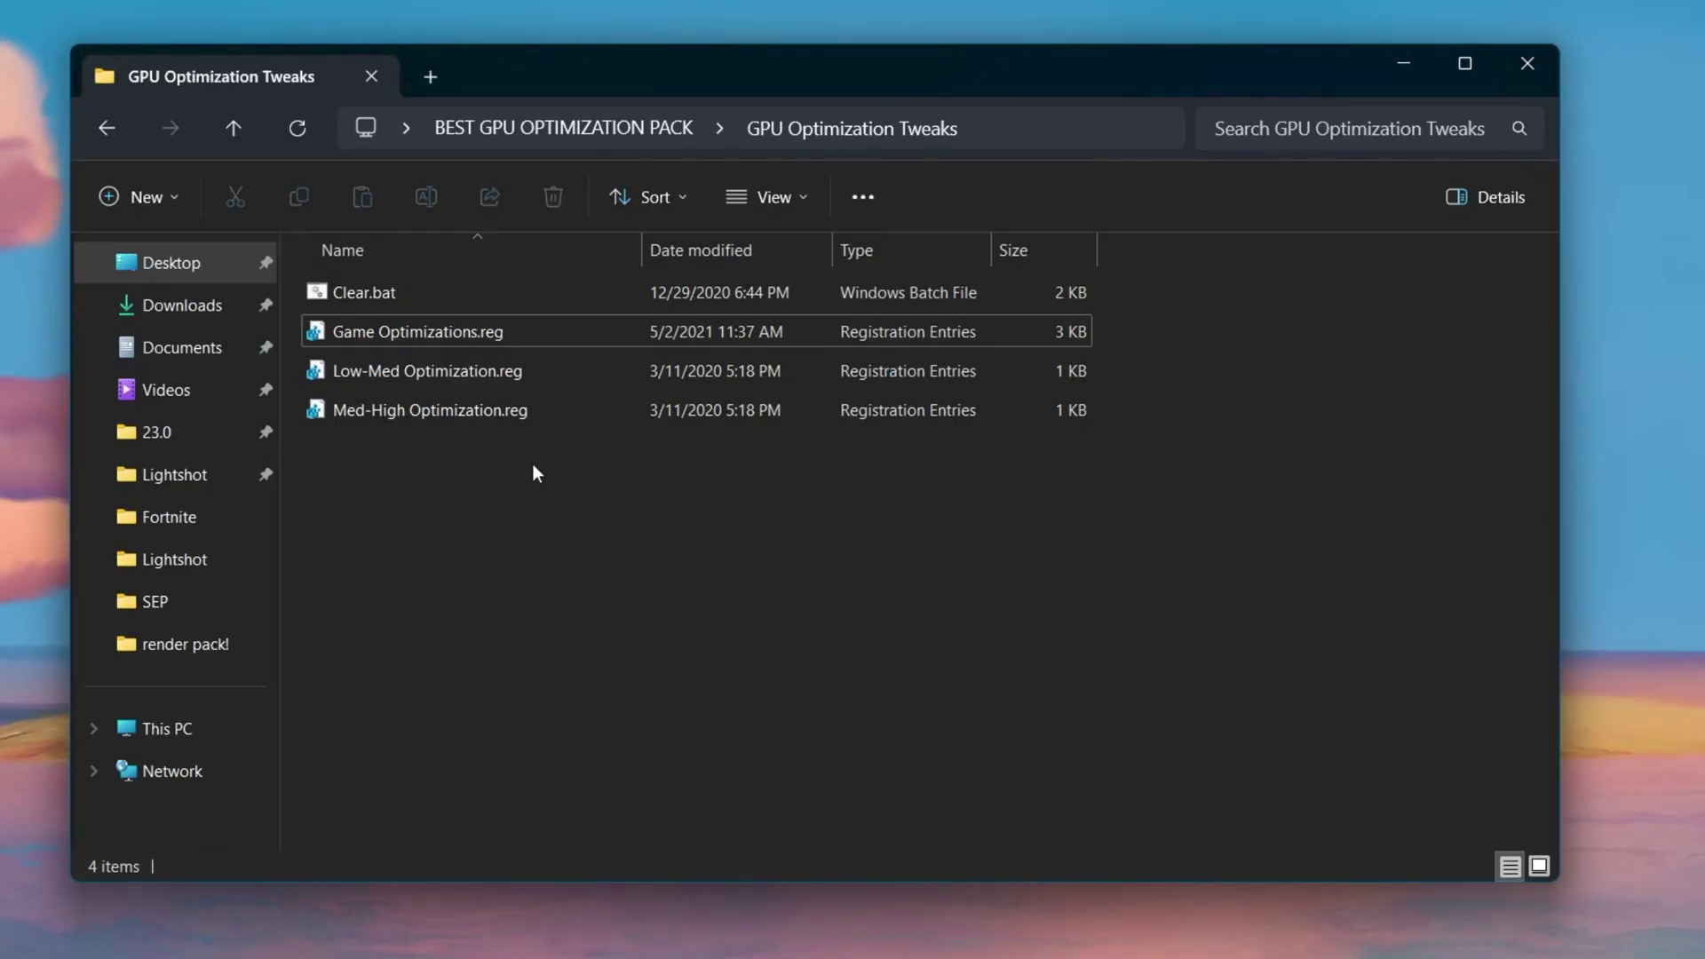
double_click(414, 414)
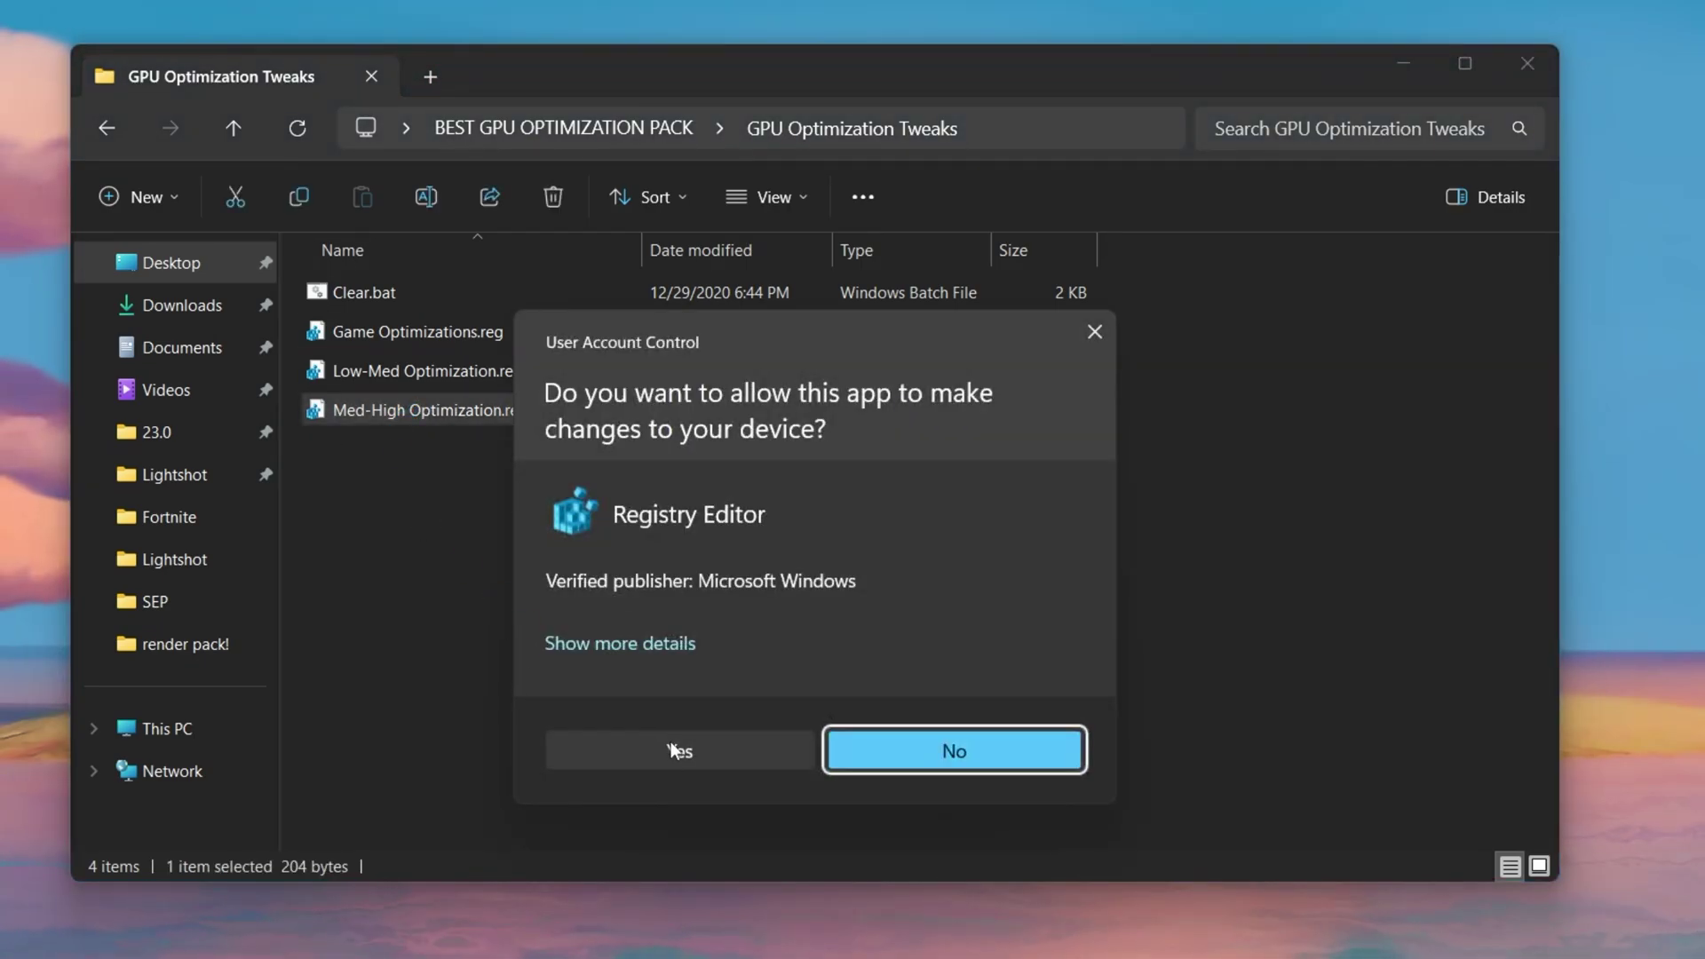
left_click(705, 755)
left_click(1061, 473)
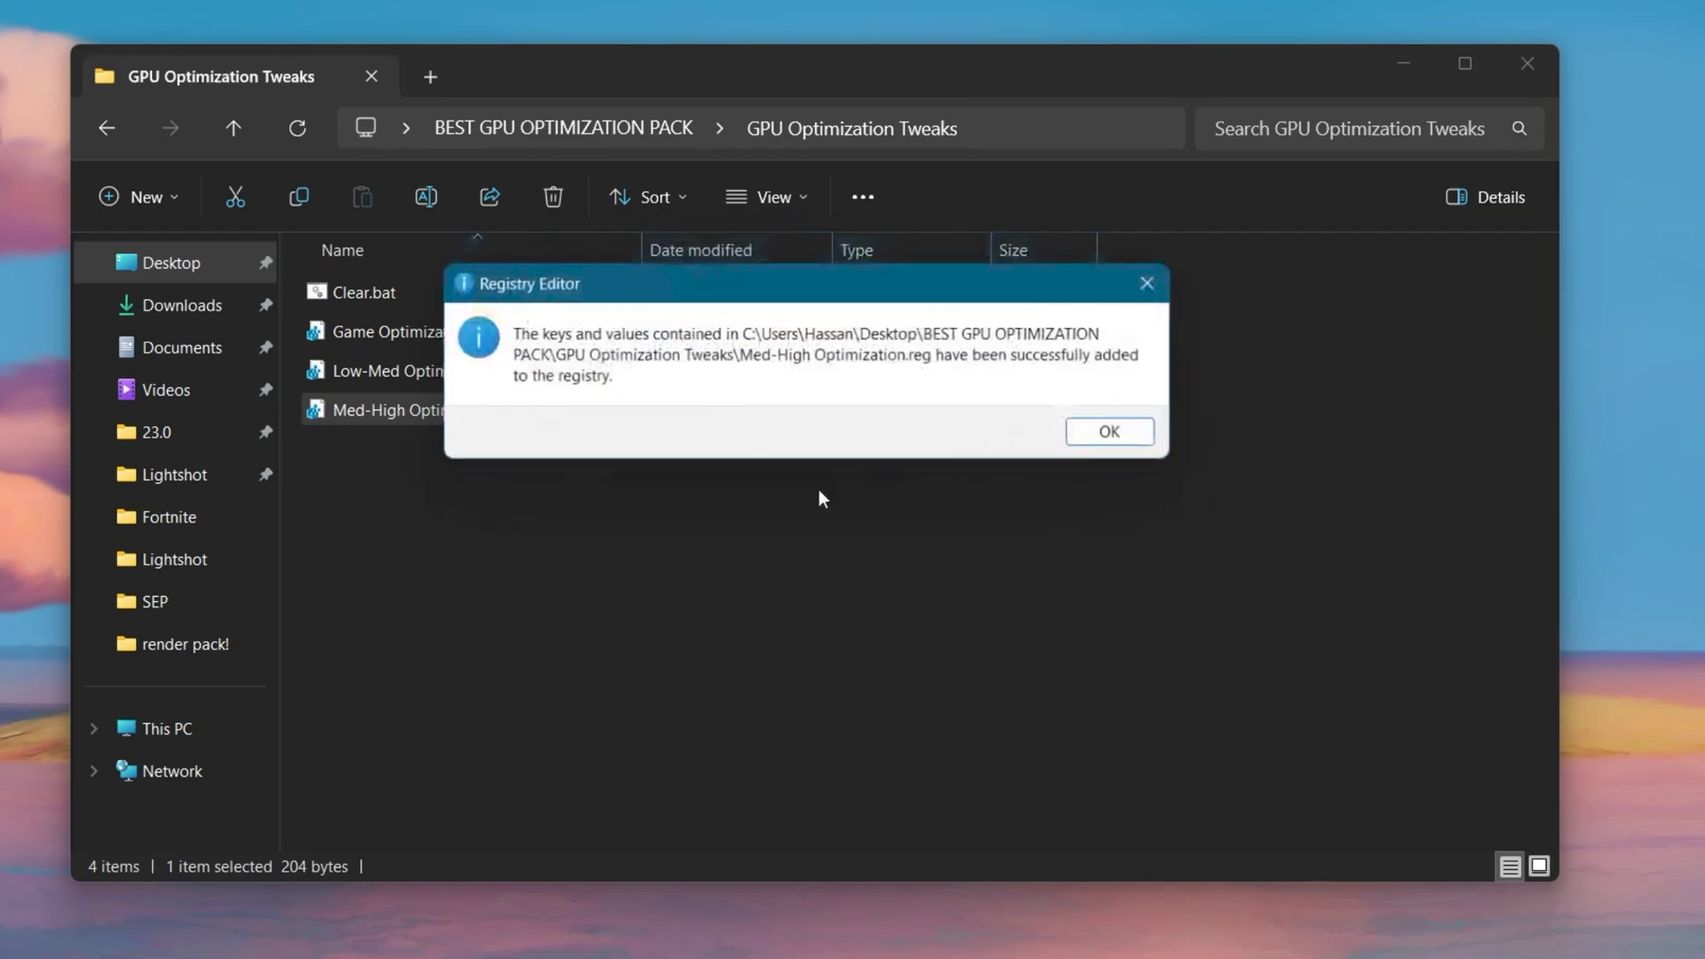
left_click(1116, 435)
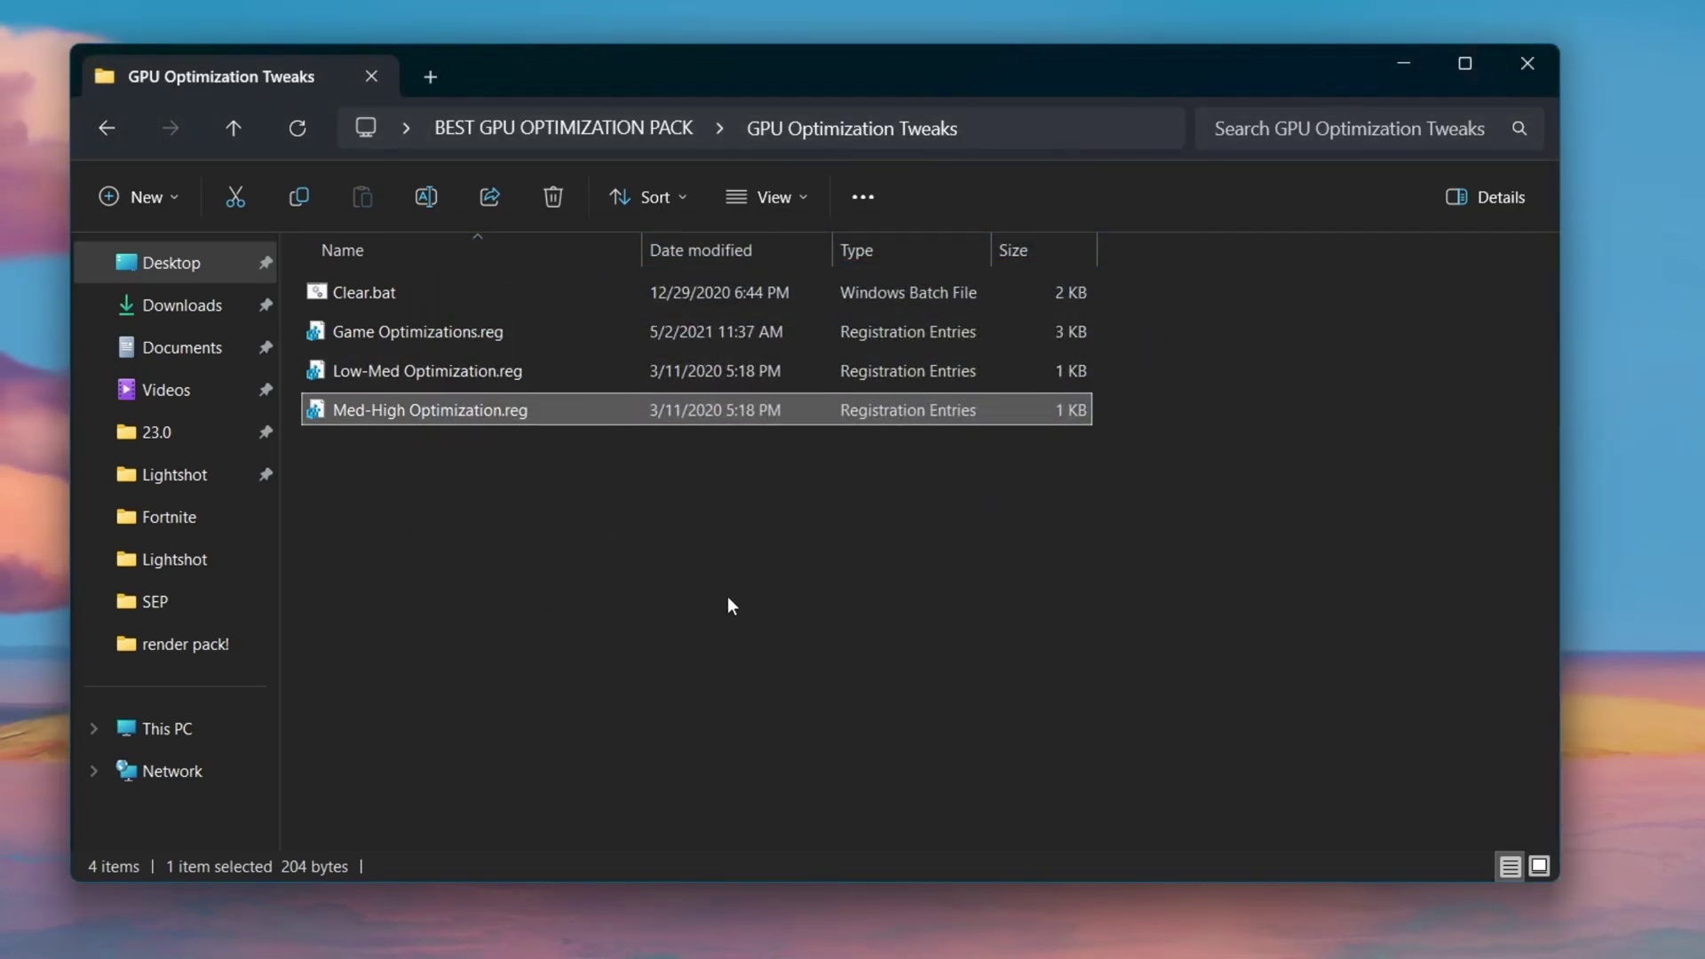
key("alt+Left")
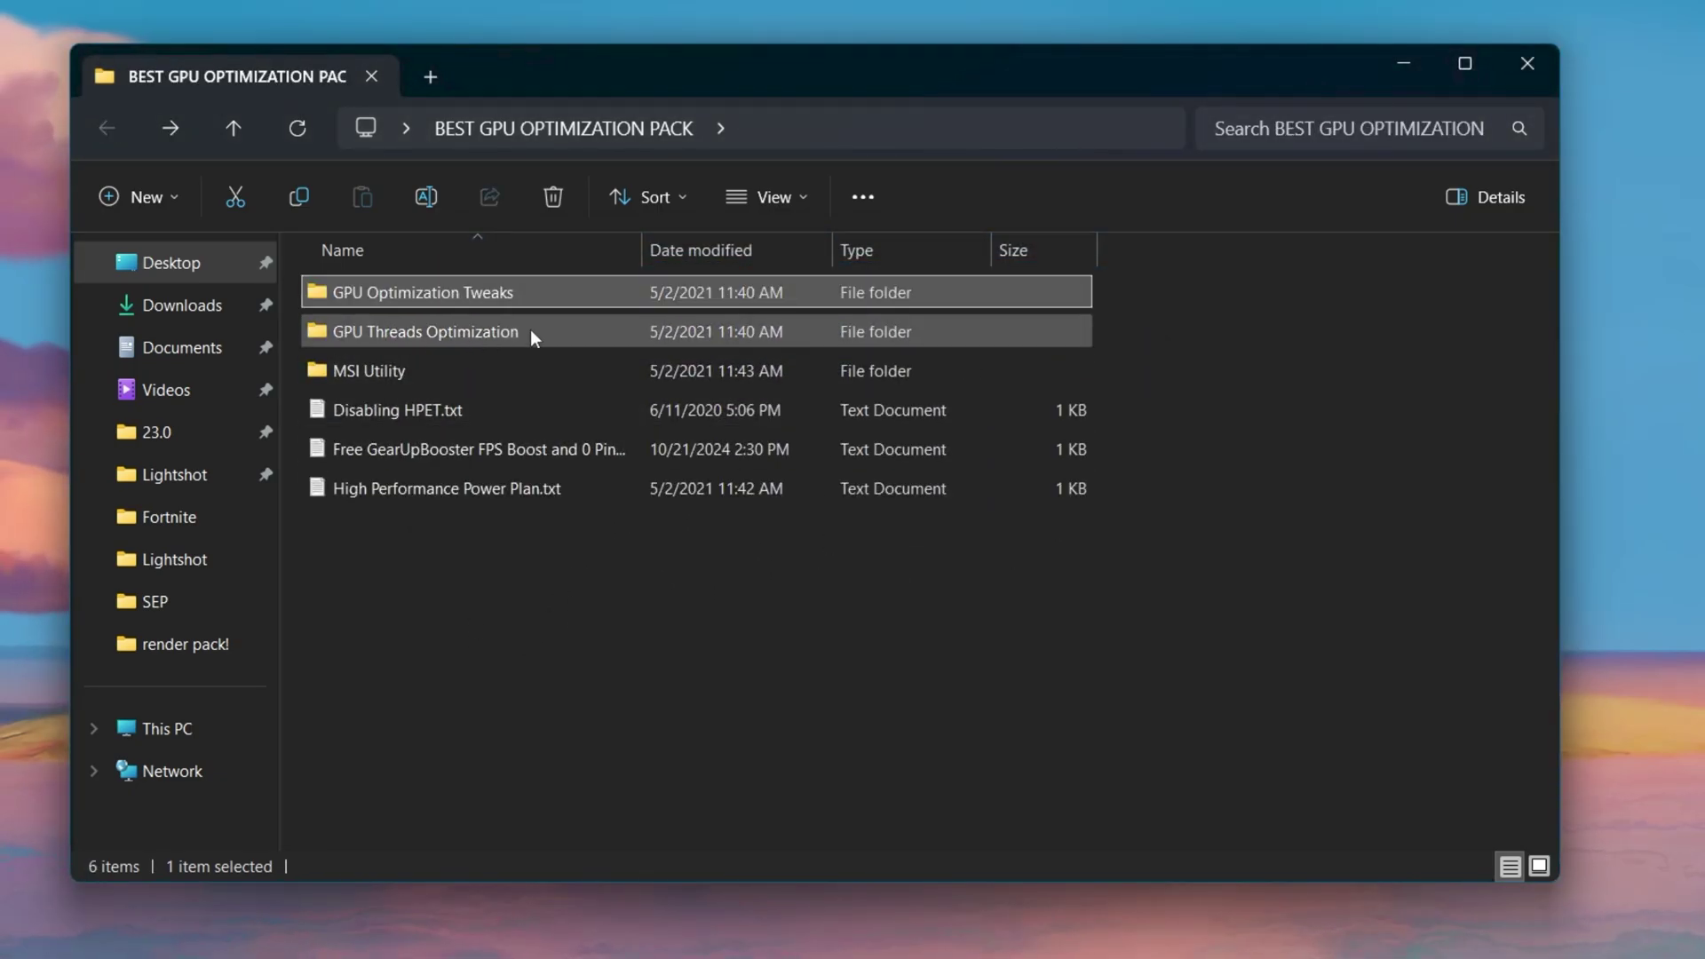
Open GPU Threads Optimization and merge NVIDIA Thread Priority.reg into the registry, confirming each prompt.
left_click(453, 341)
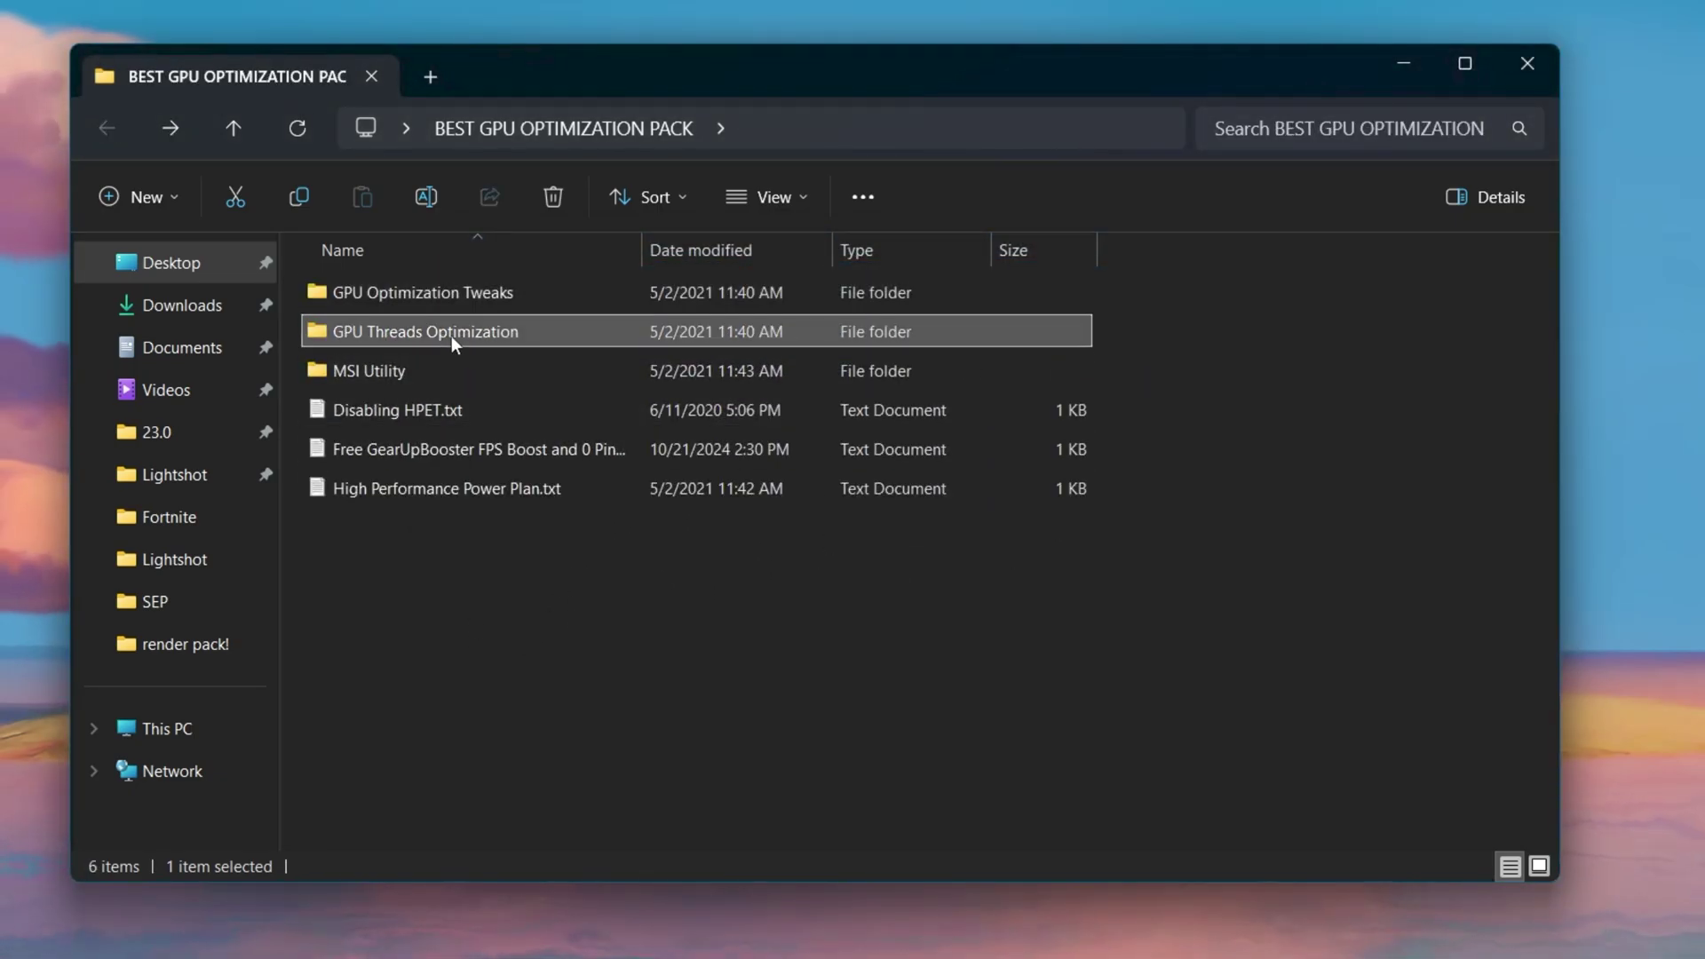
double_click(574, 333)
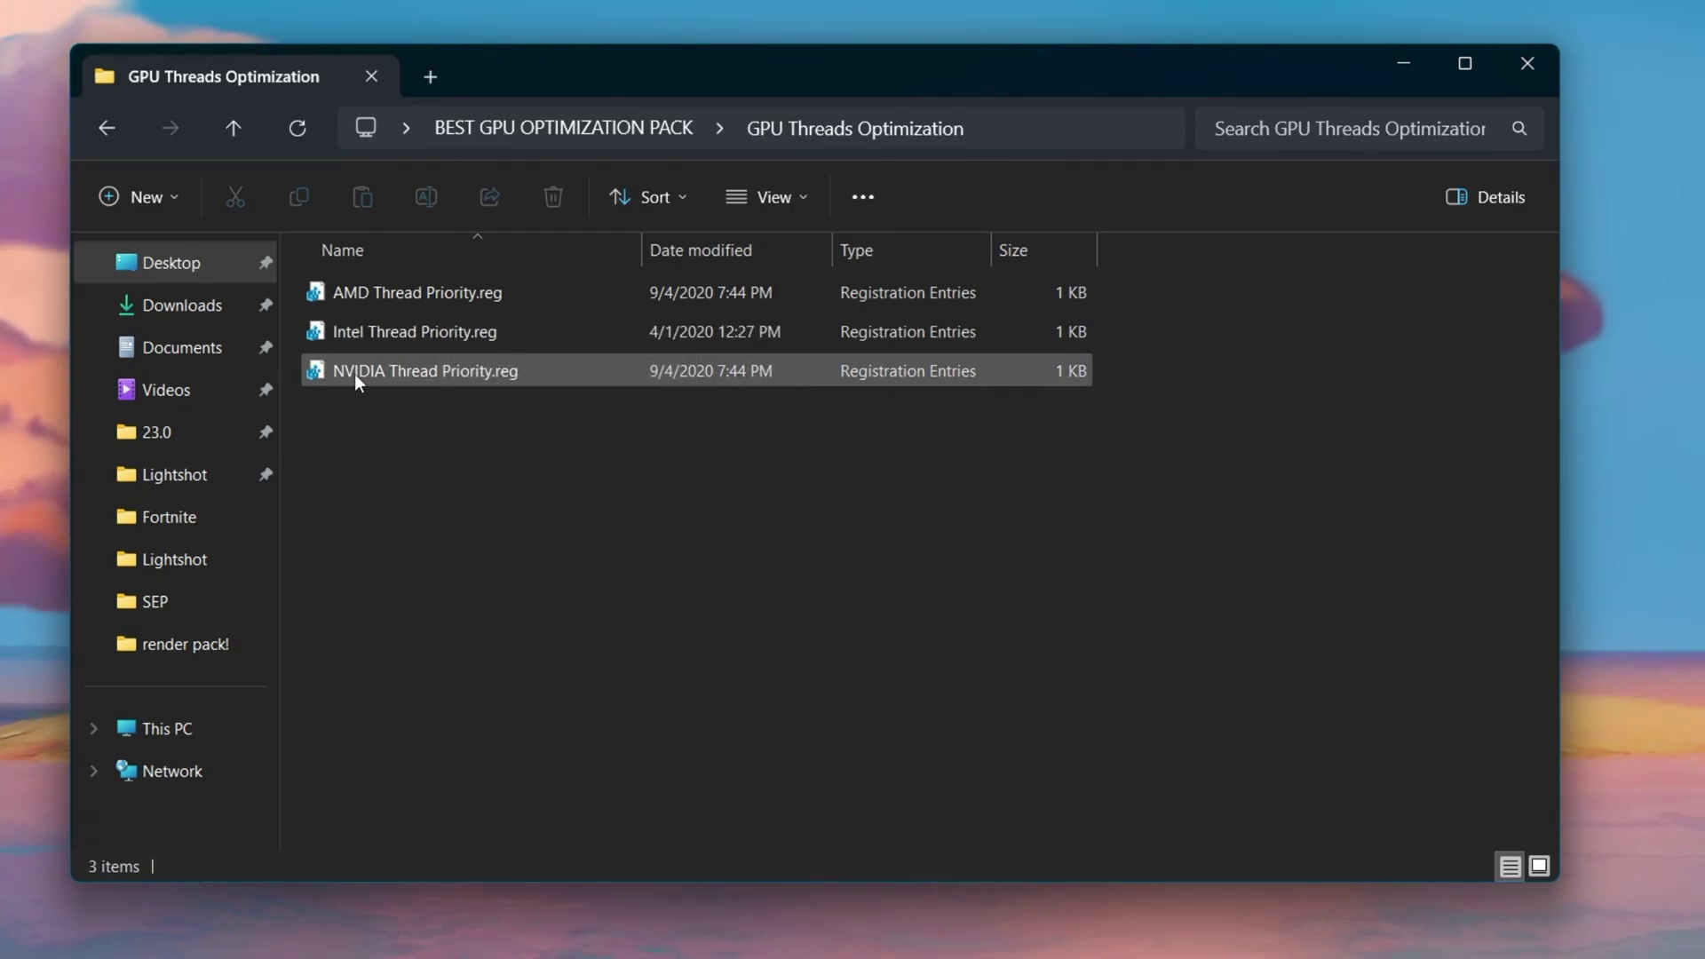
double_click(572, 373)
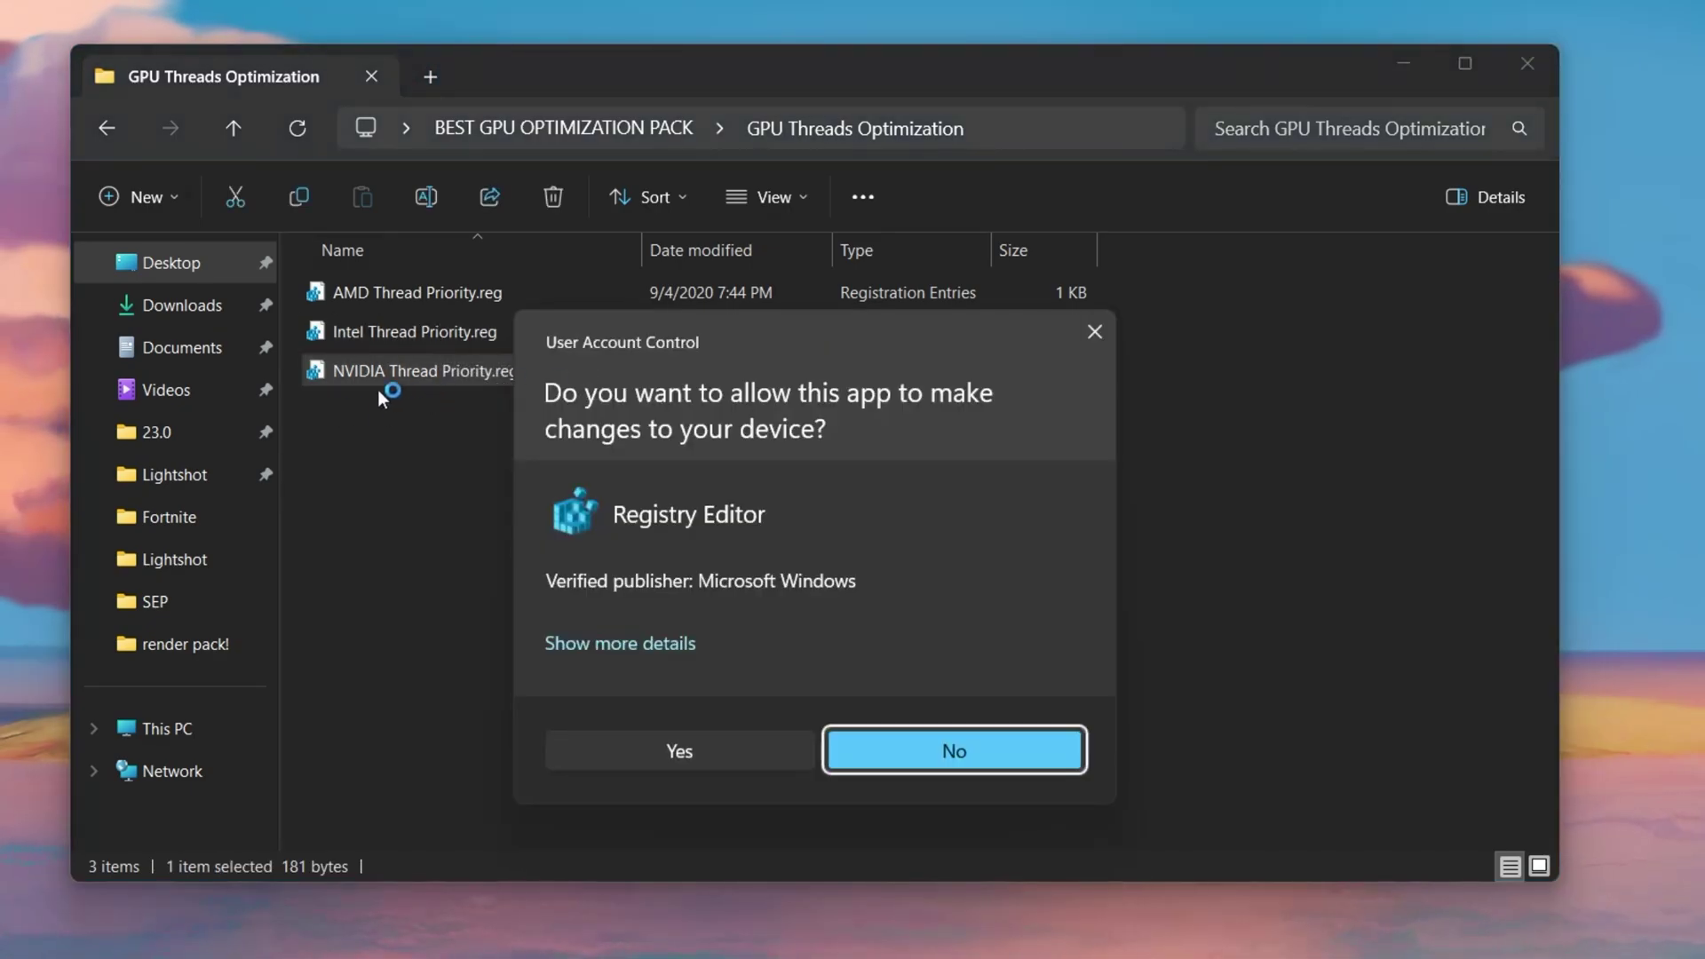
left_click(698, 759)
left_click(1008, 463)
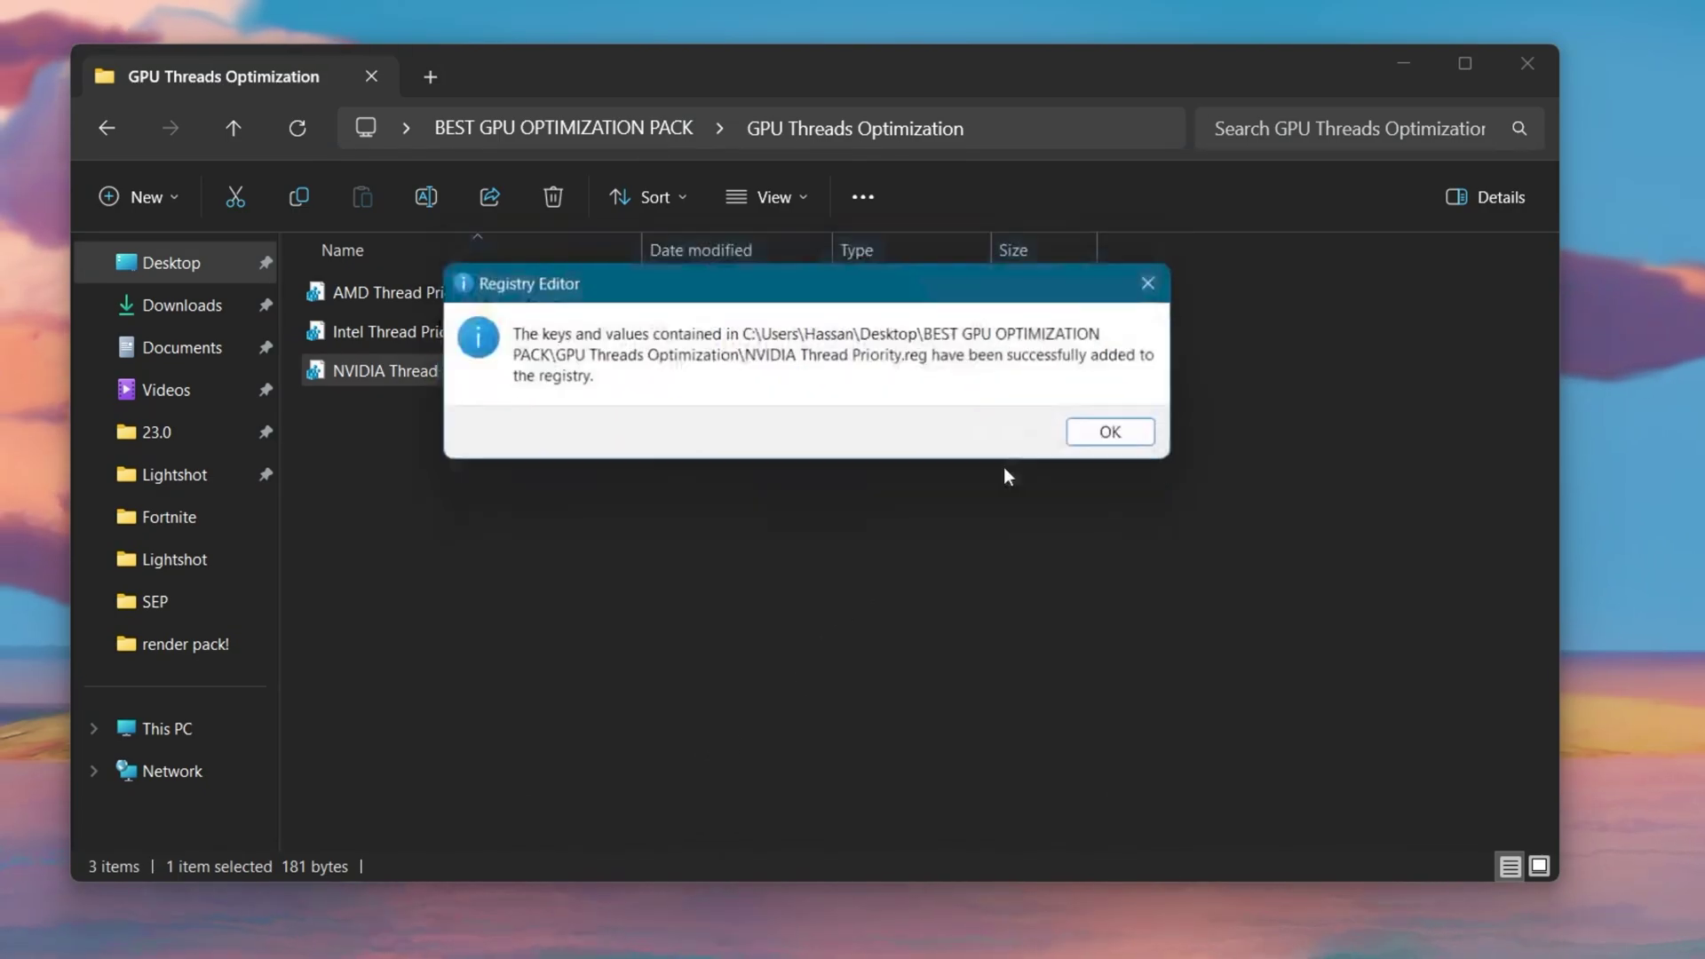
left_click(1115, 436)
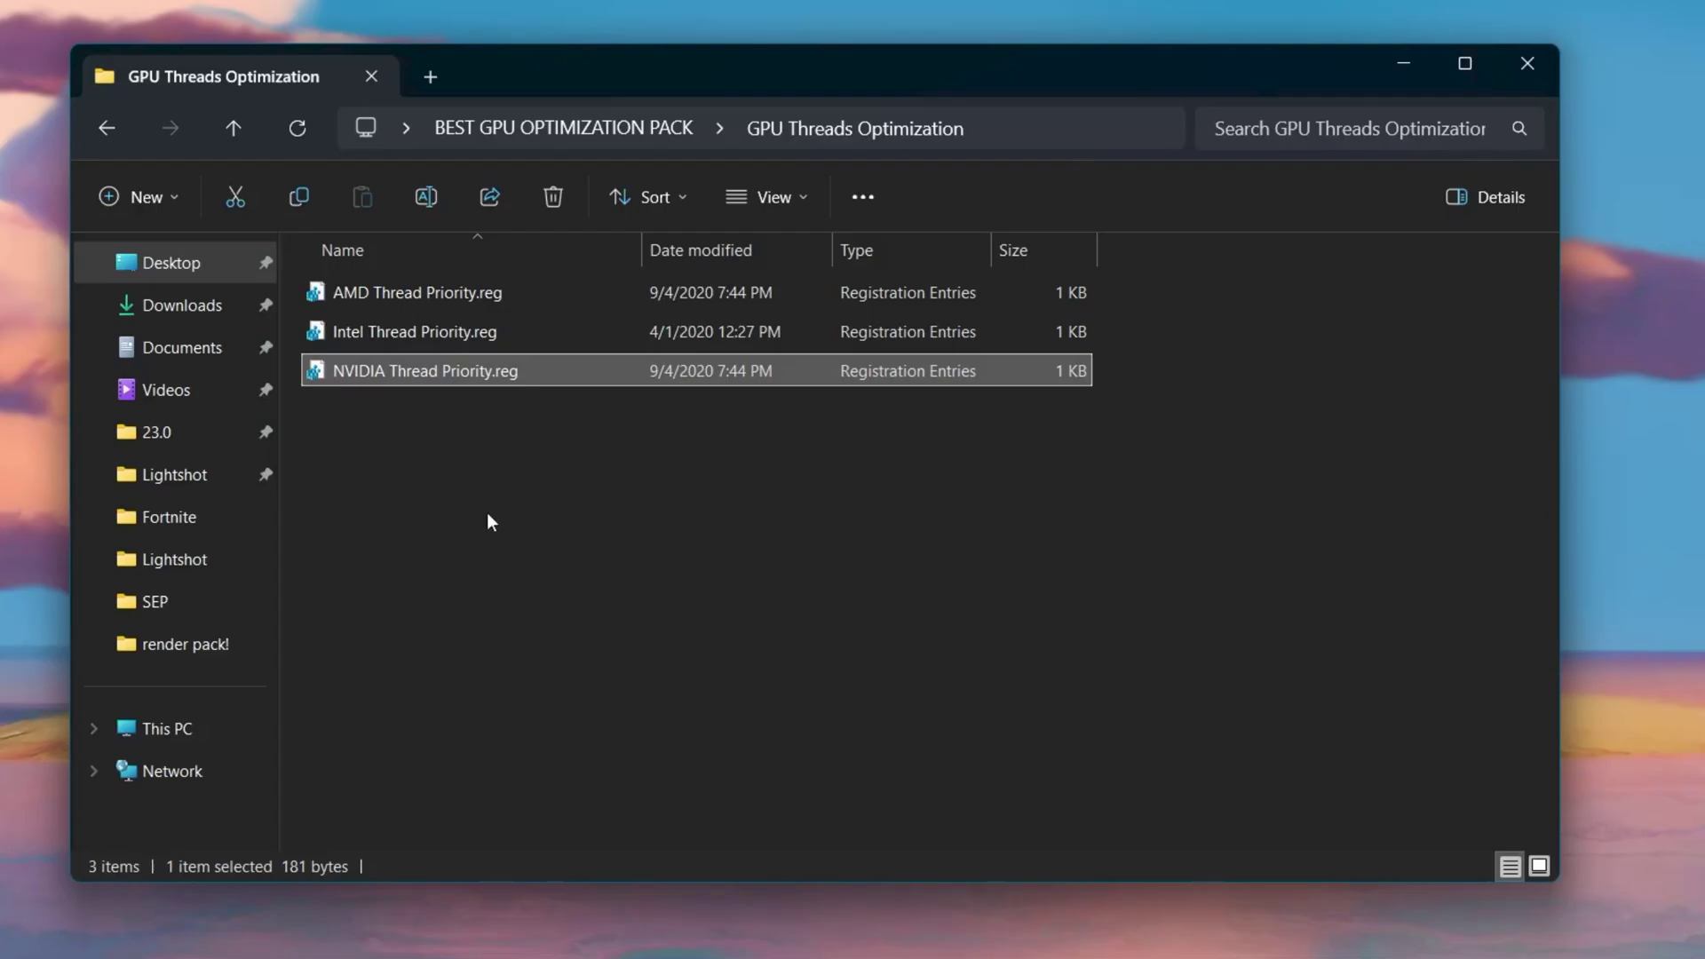
Copy MSI_util_v3.exe from the MSI Utility folder's zip onto the desktop, replacing the existing copy.
key("alt+Left")
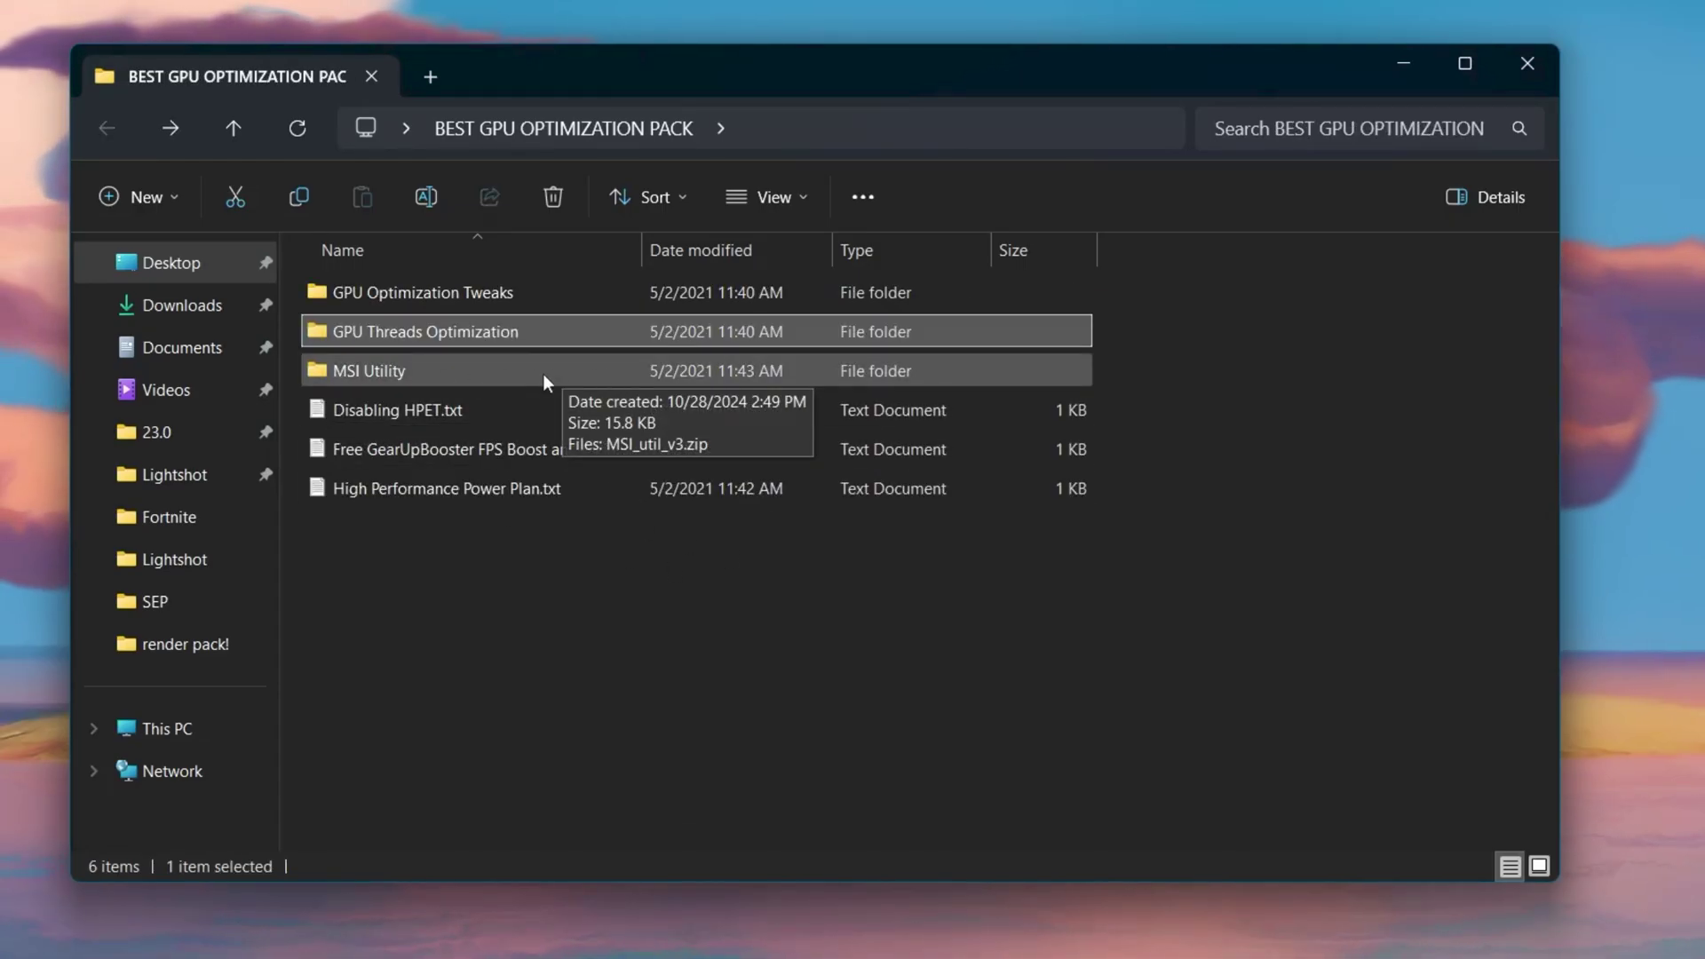
left_click(435, 370)
double_click(435, 370)
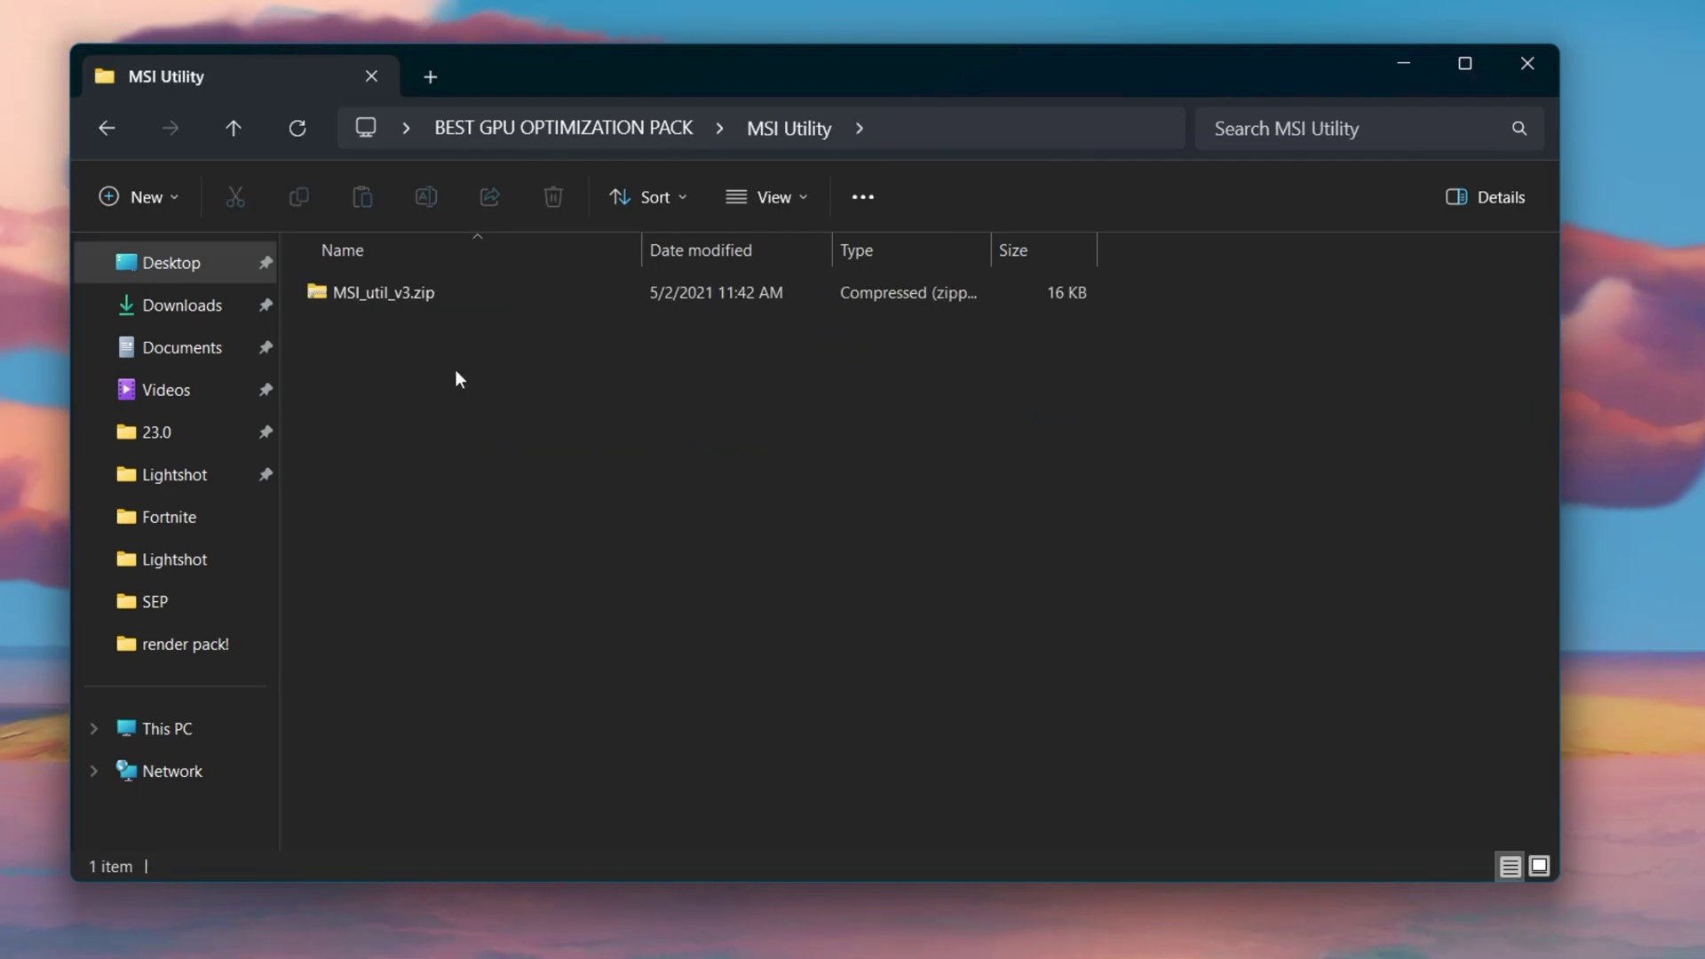
left_click(392, 291)
double_click(393, 291)
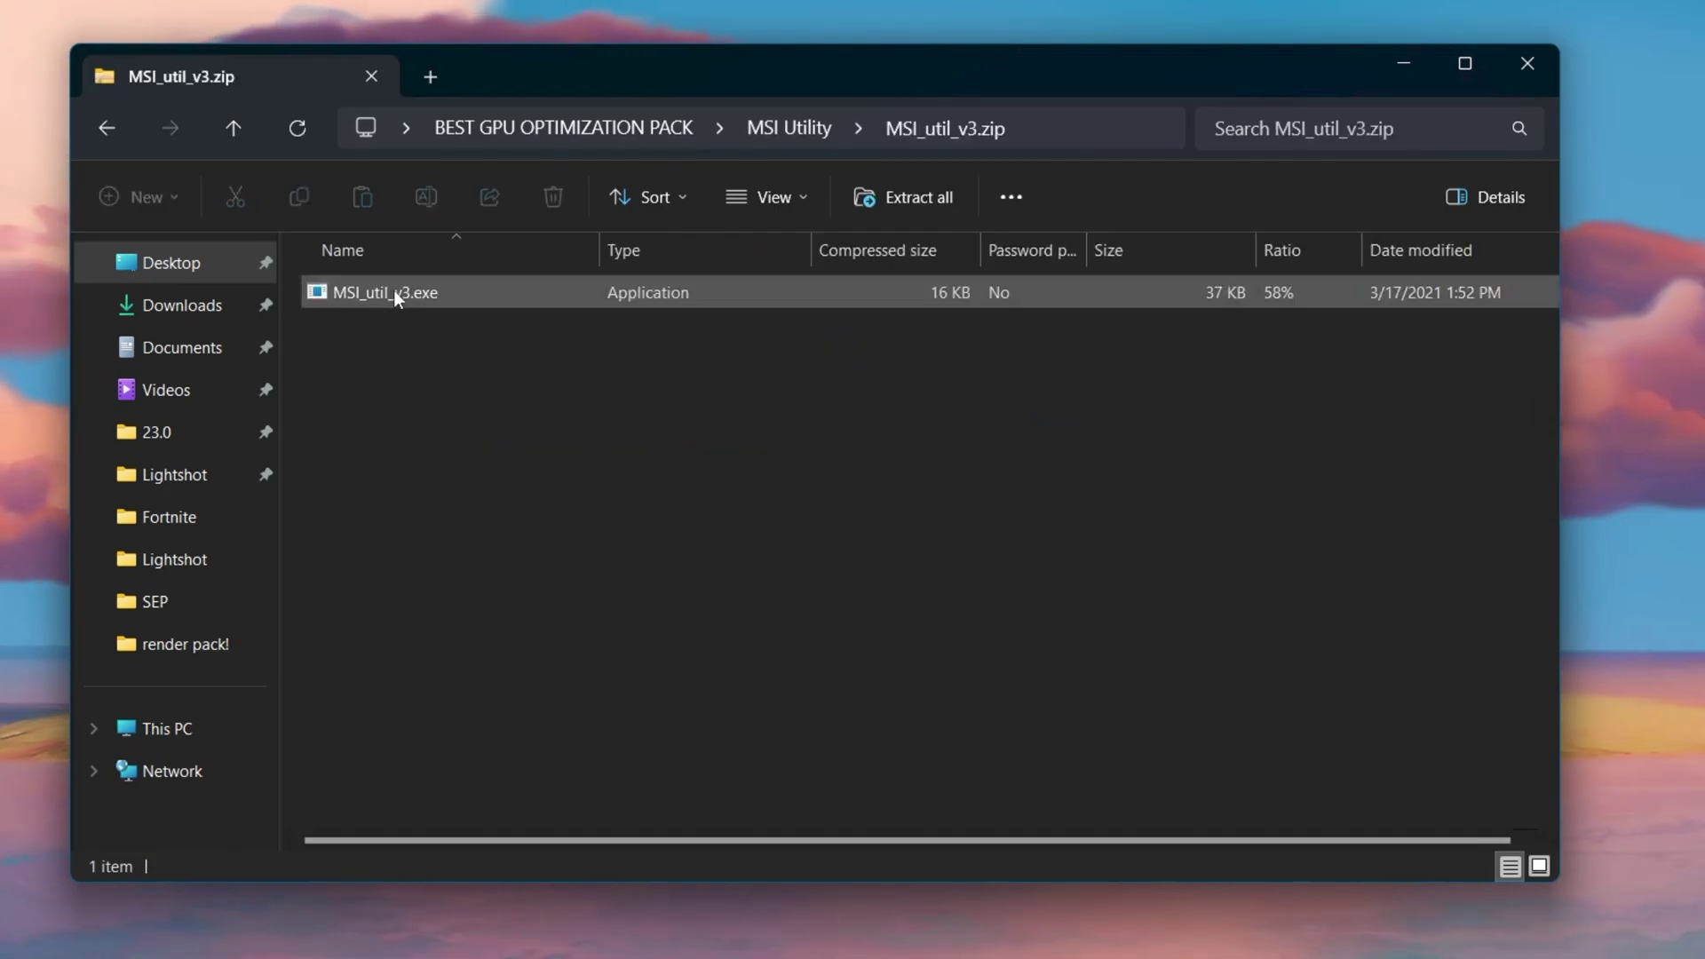
left_click_drag(398, 295, 5, 407)
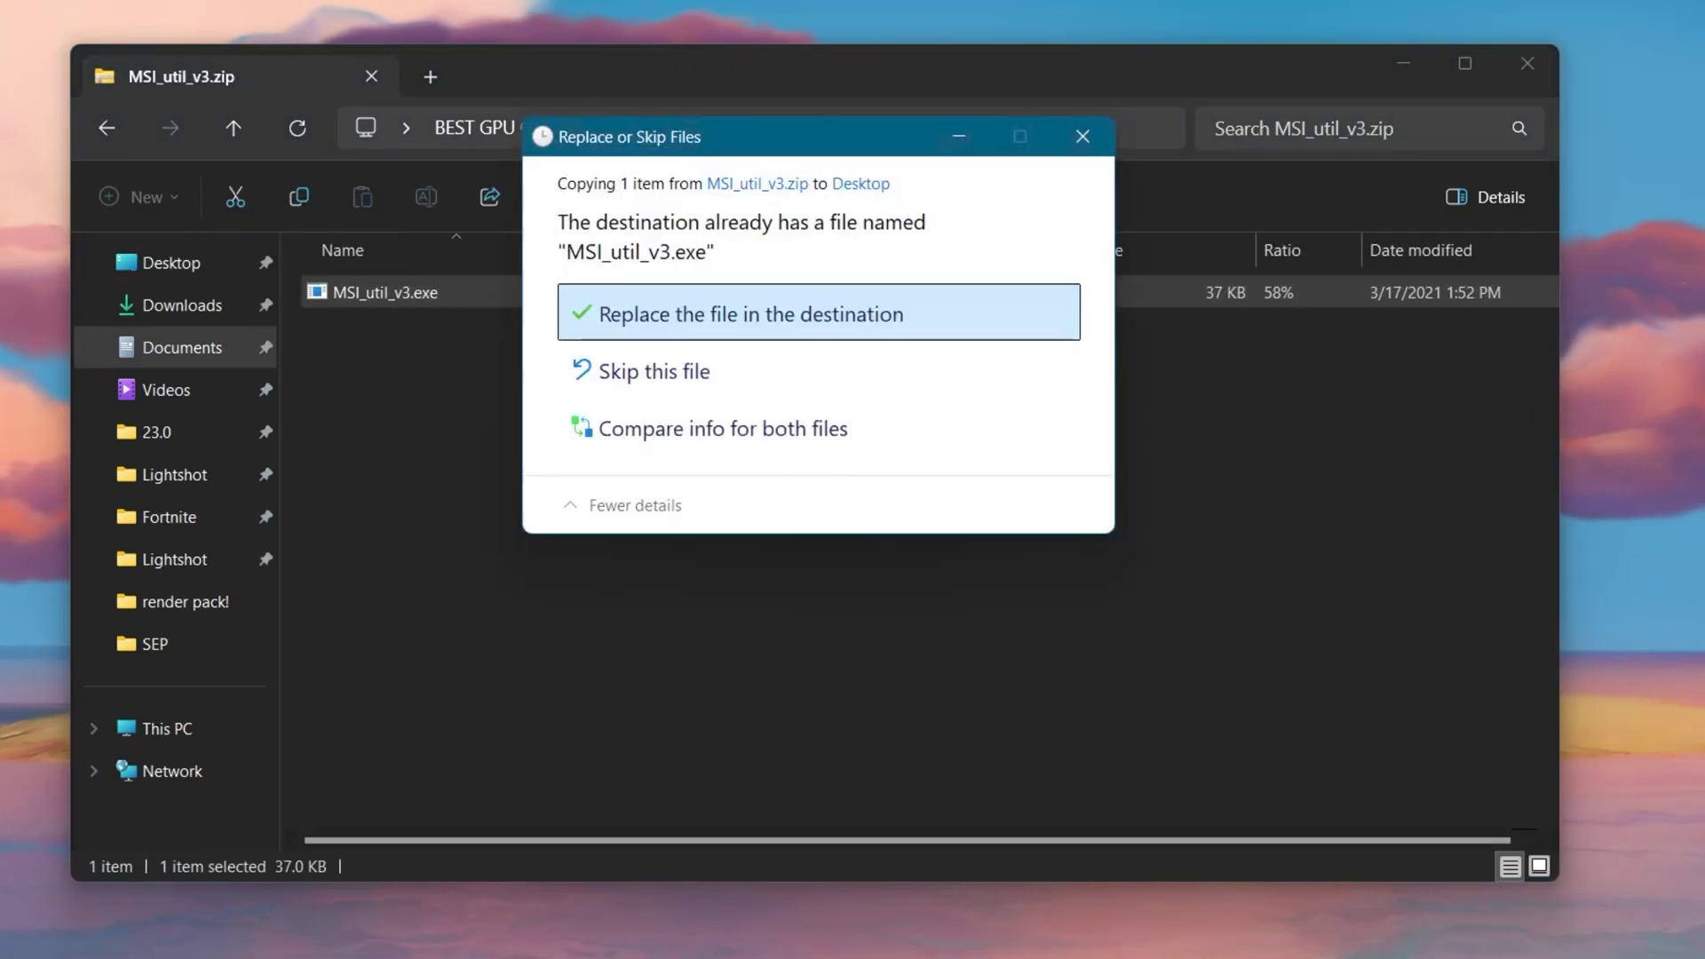
left_click(678, 330)
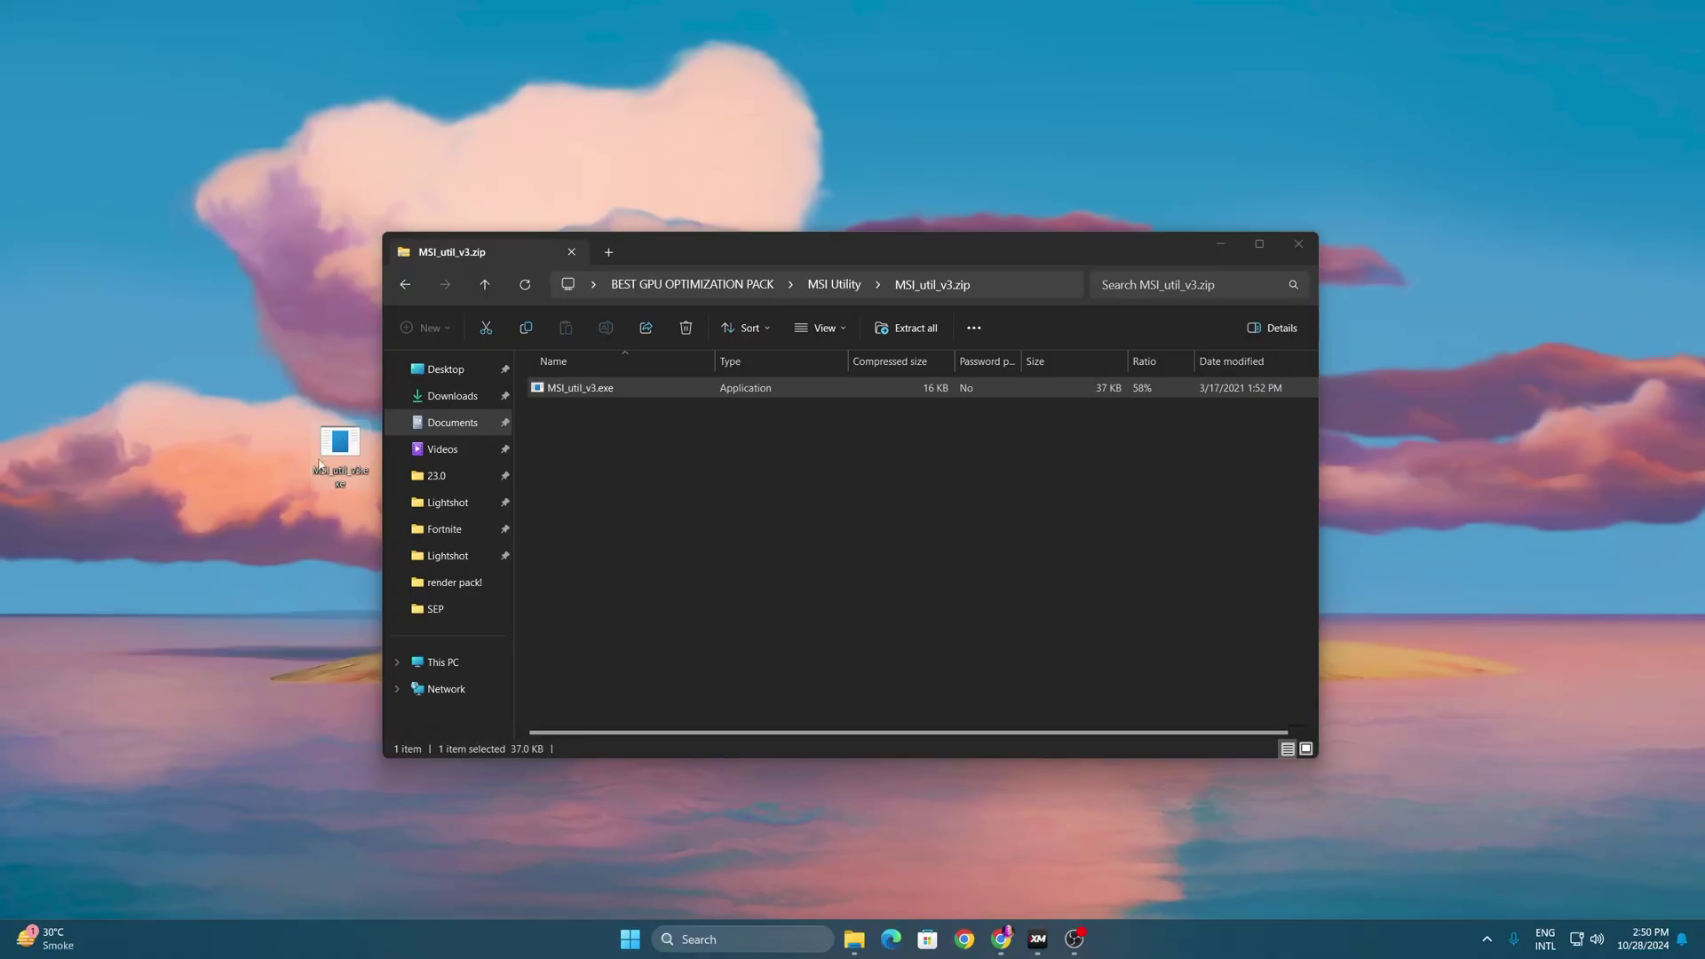
Run the desktop MSI_util_v3.exe as administrator and allow it to launch.
right_click(346, 446)
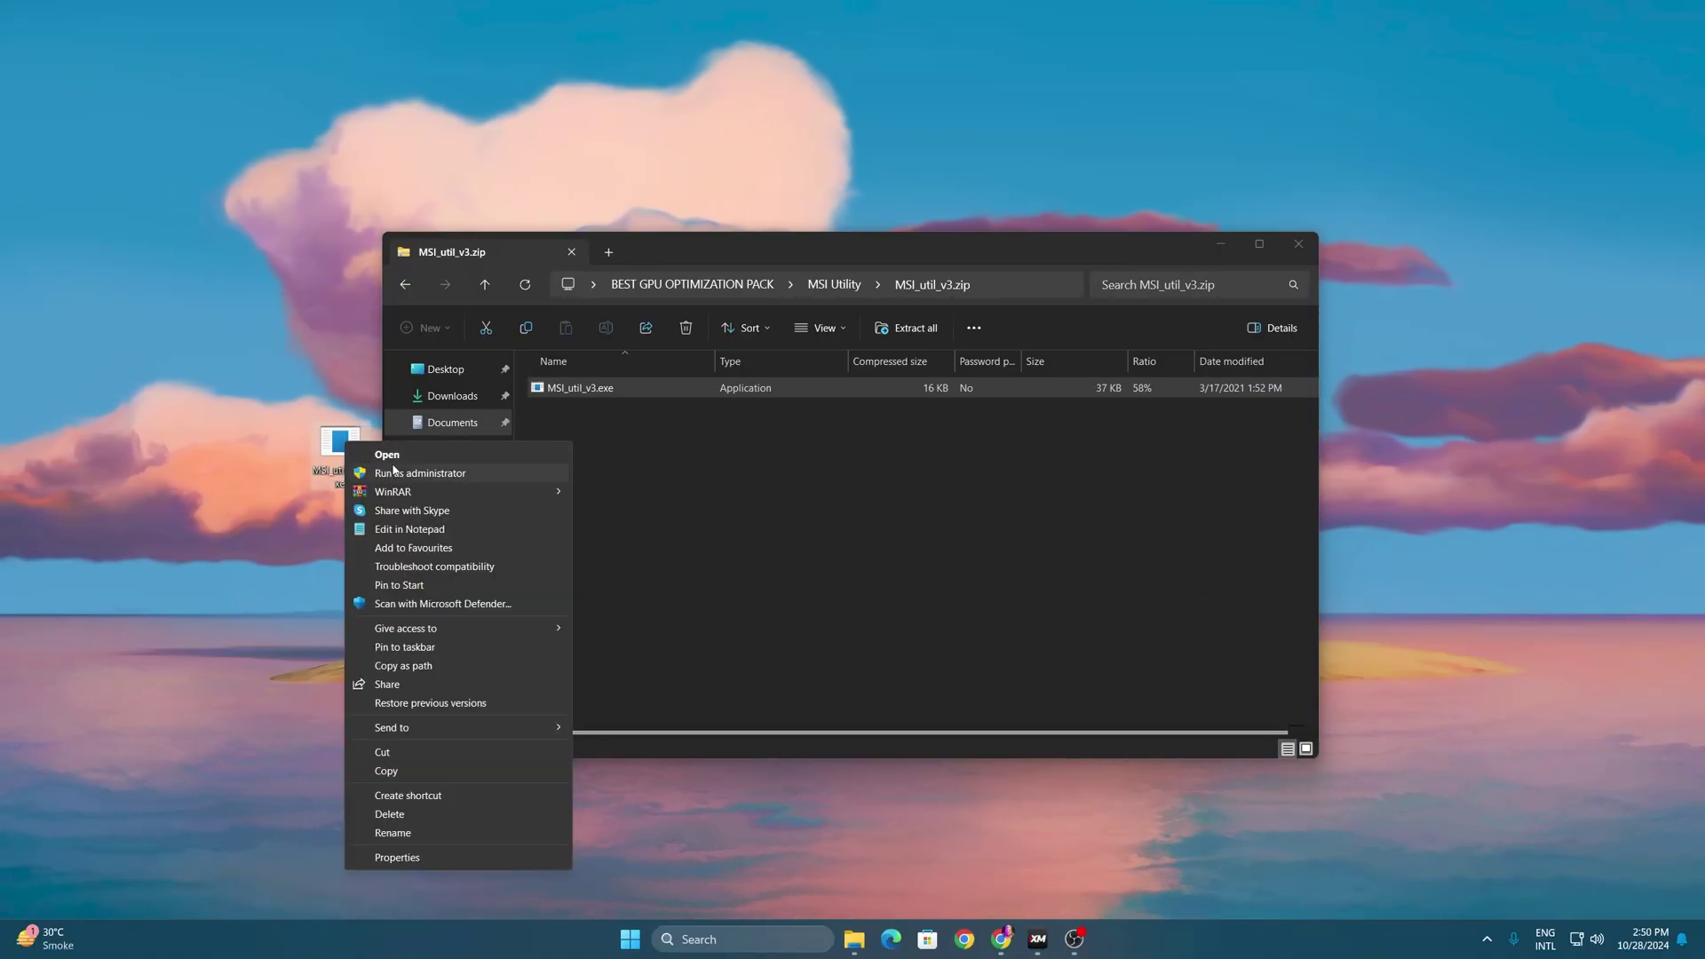
left_click(391, 469)
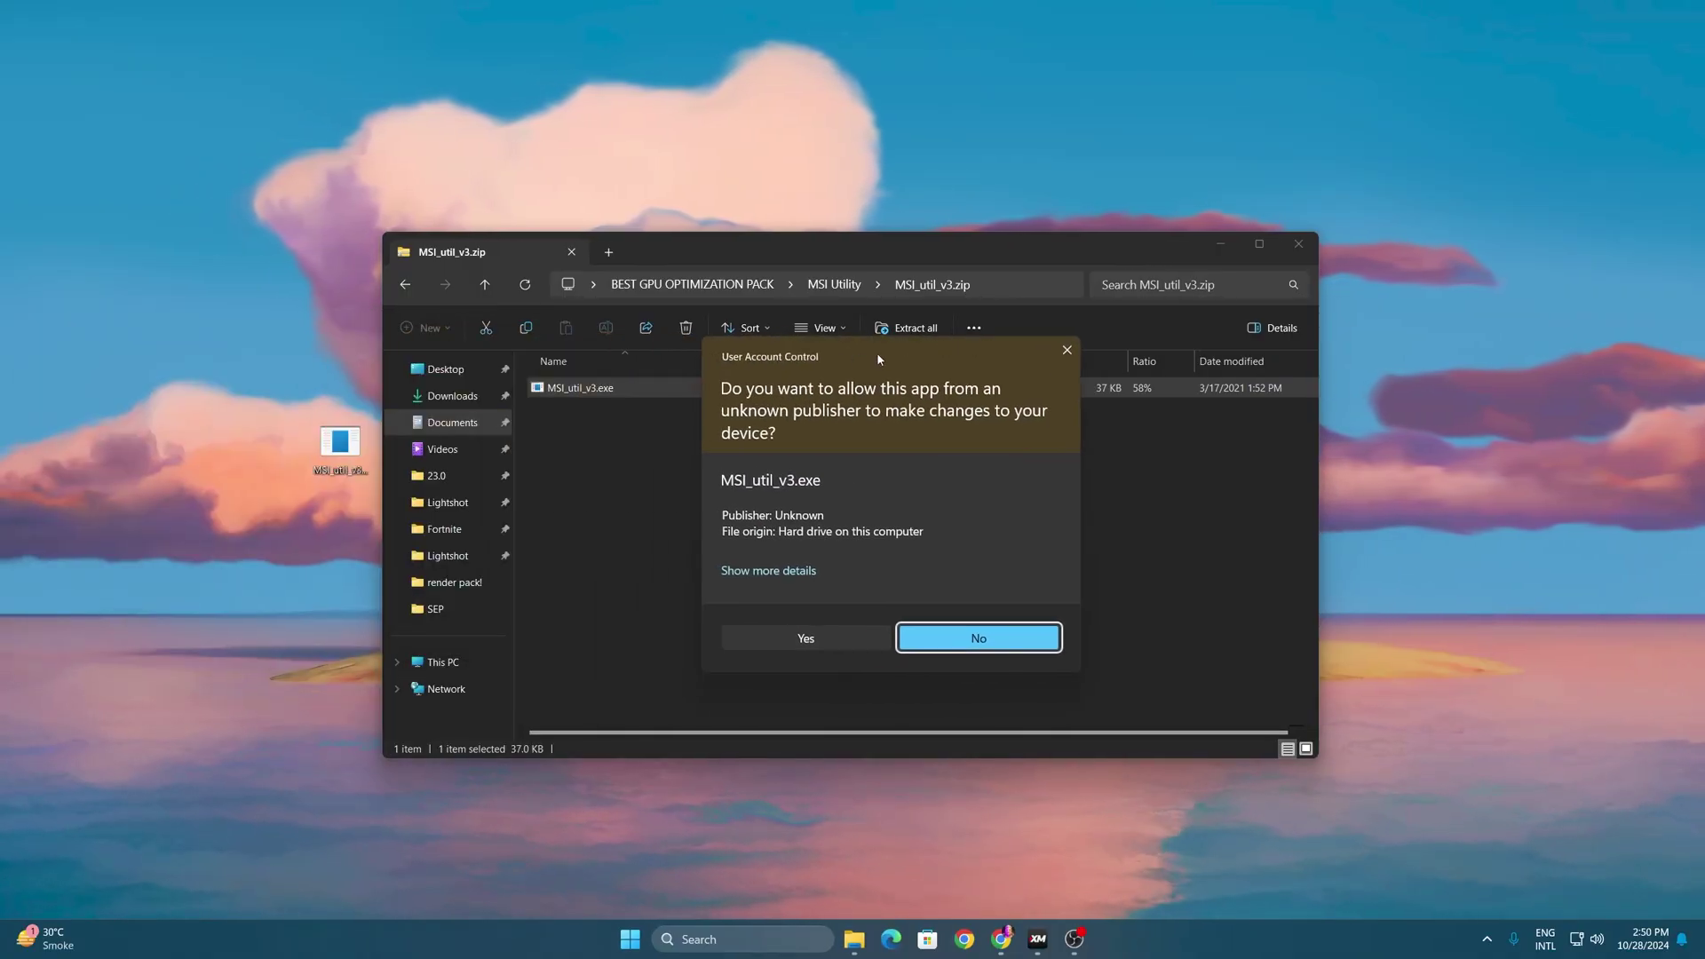
left_click(811, 637)
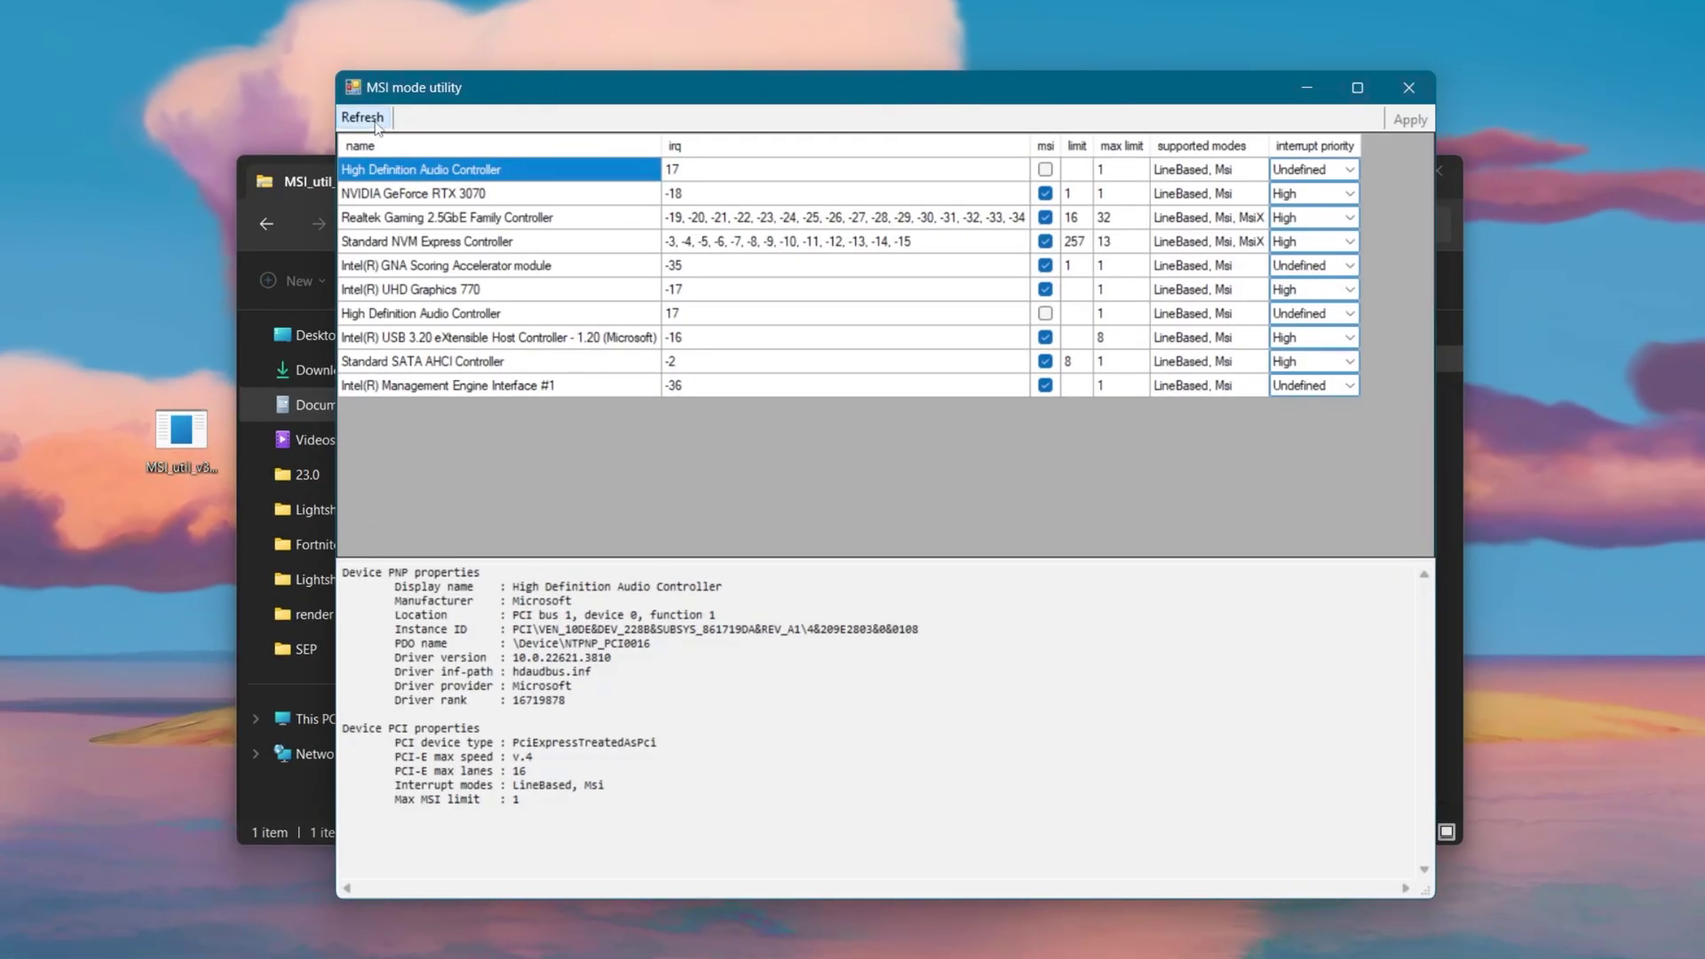
Set the NVIDIA GeForce RTX 3070's interrupt priority to High, apply it, and close the utility.
left_click(401, 213)
left_click(467, 202)
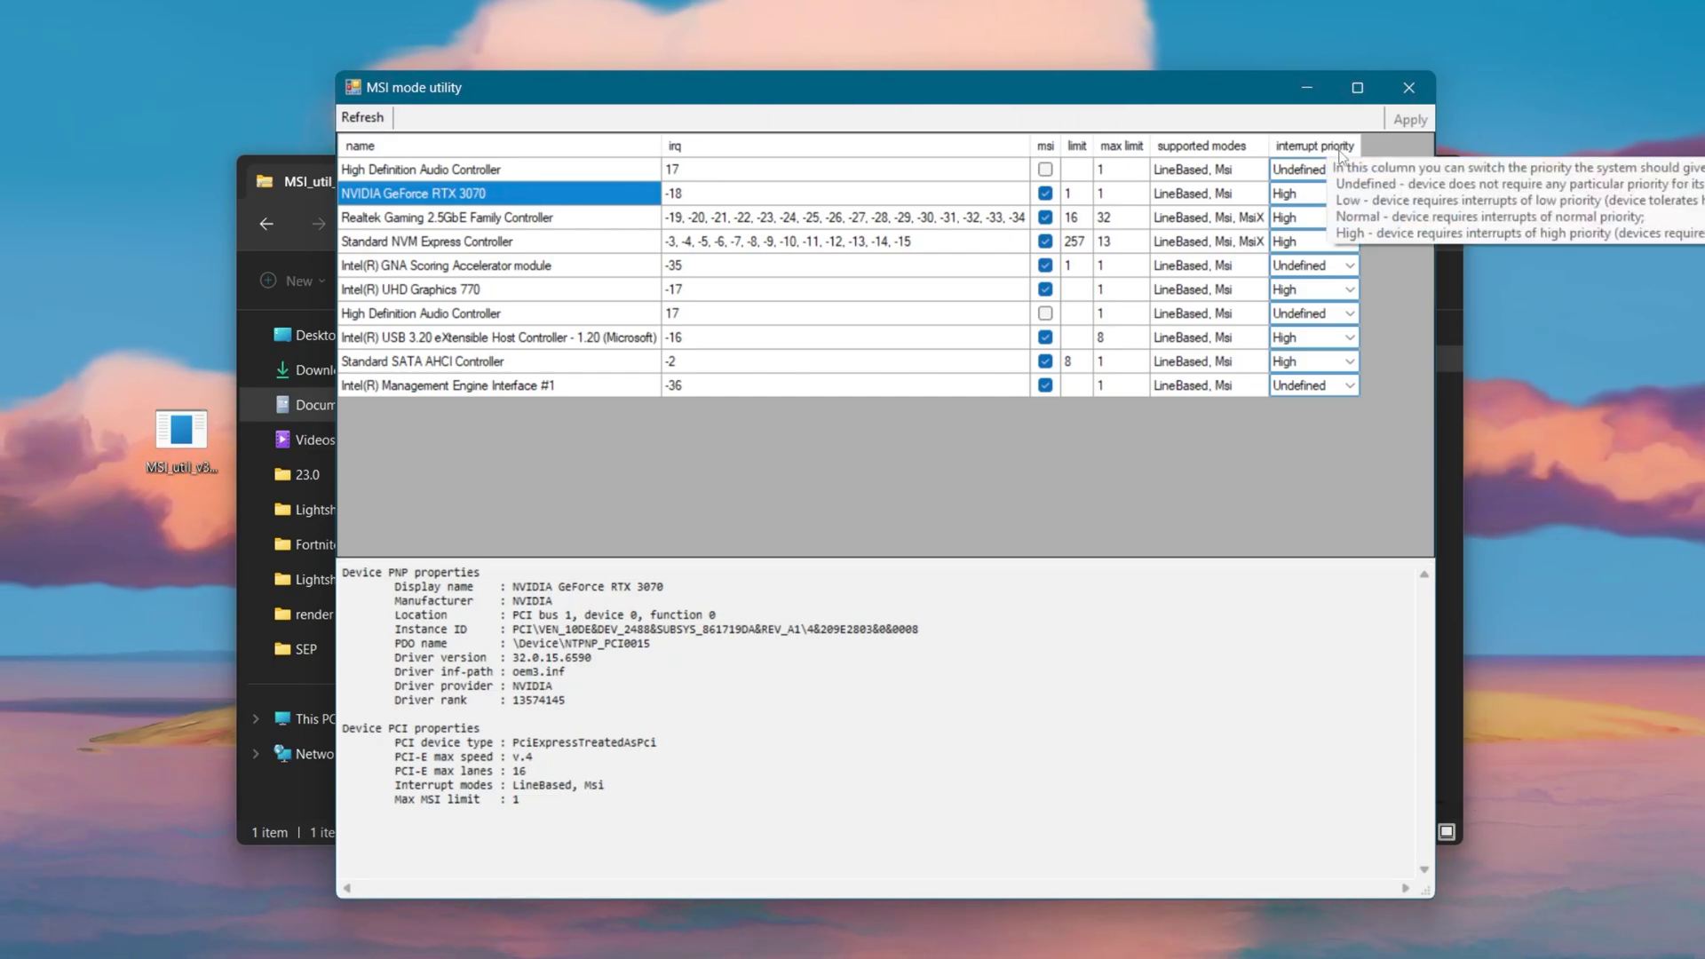
left_click(1306, 193)
left_click(1293, 228)
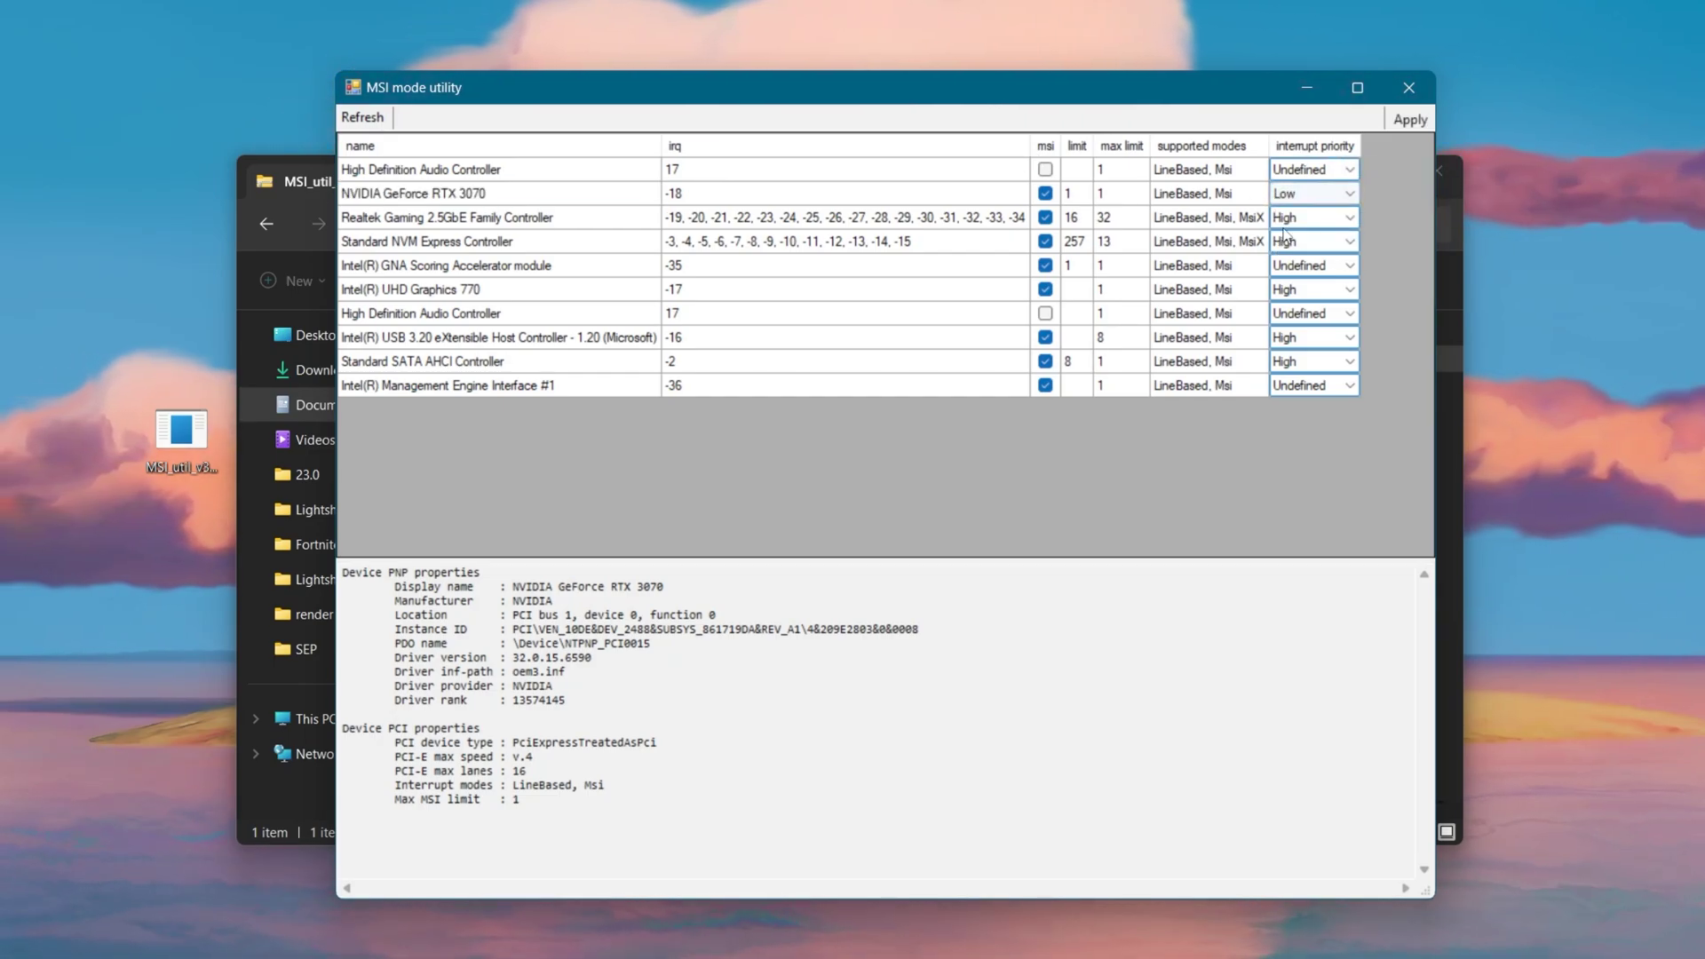
left_click(1306, 192)
left_click(1292, 256)
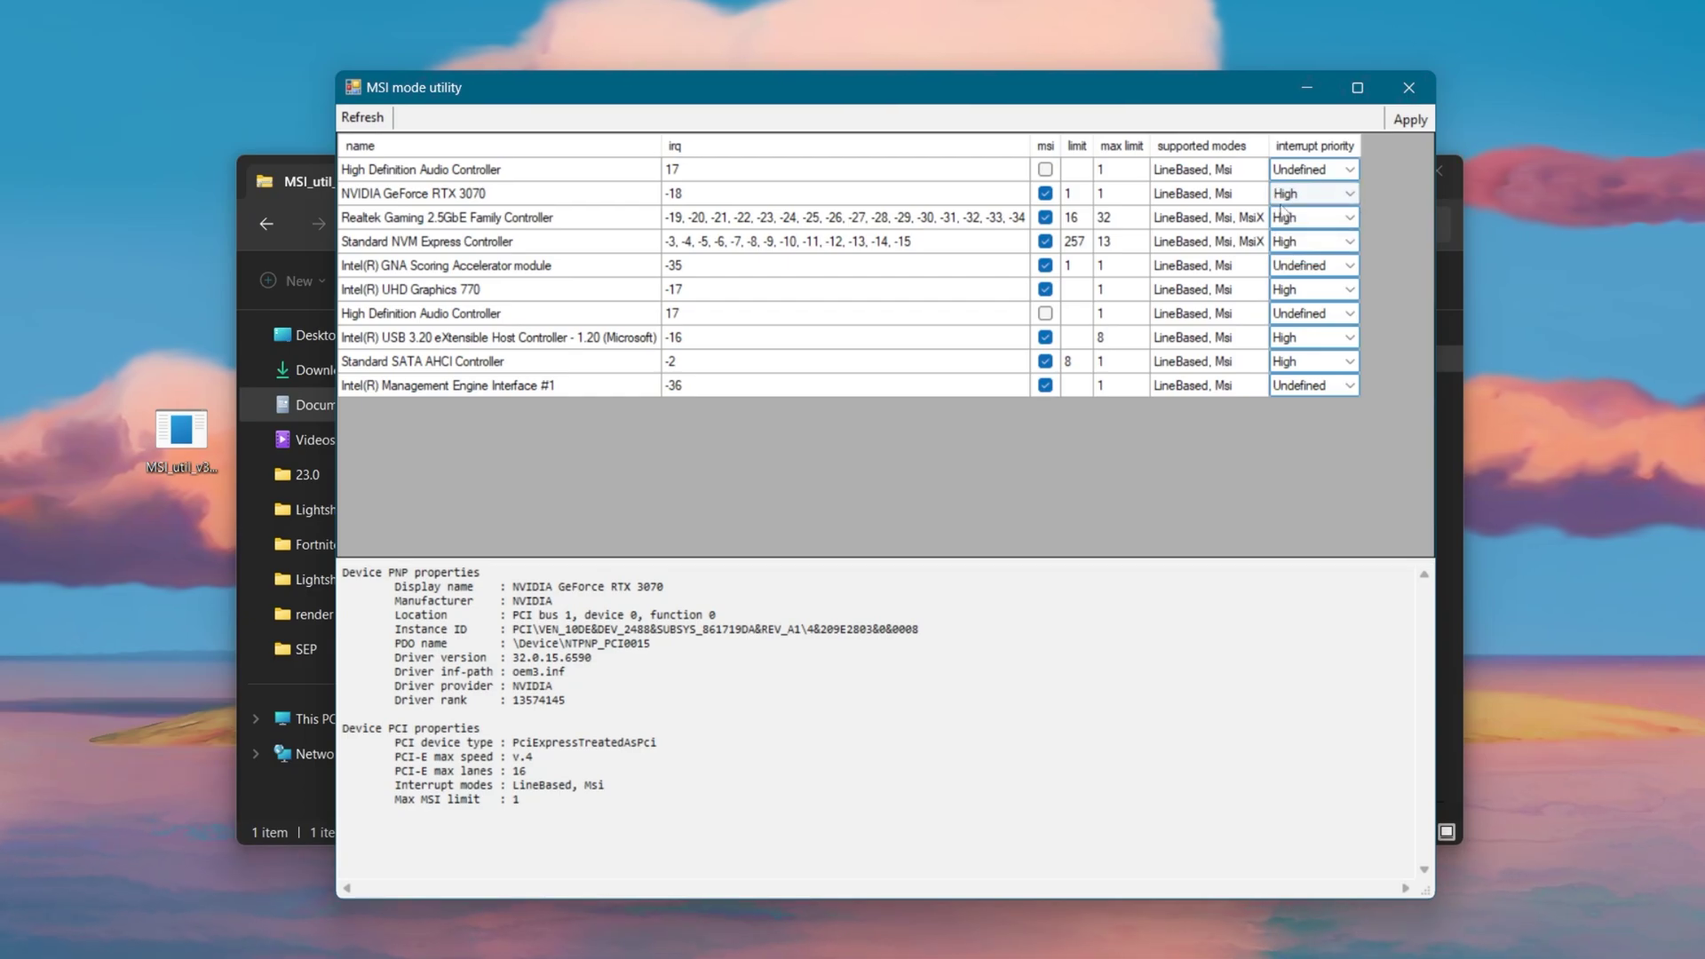
left_click(1413, 121)
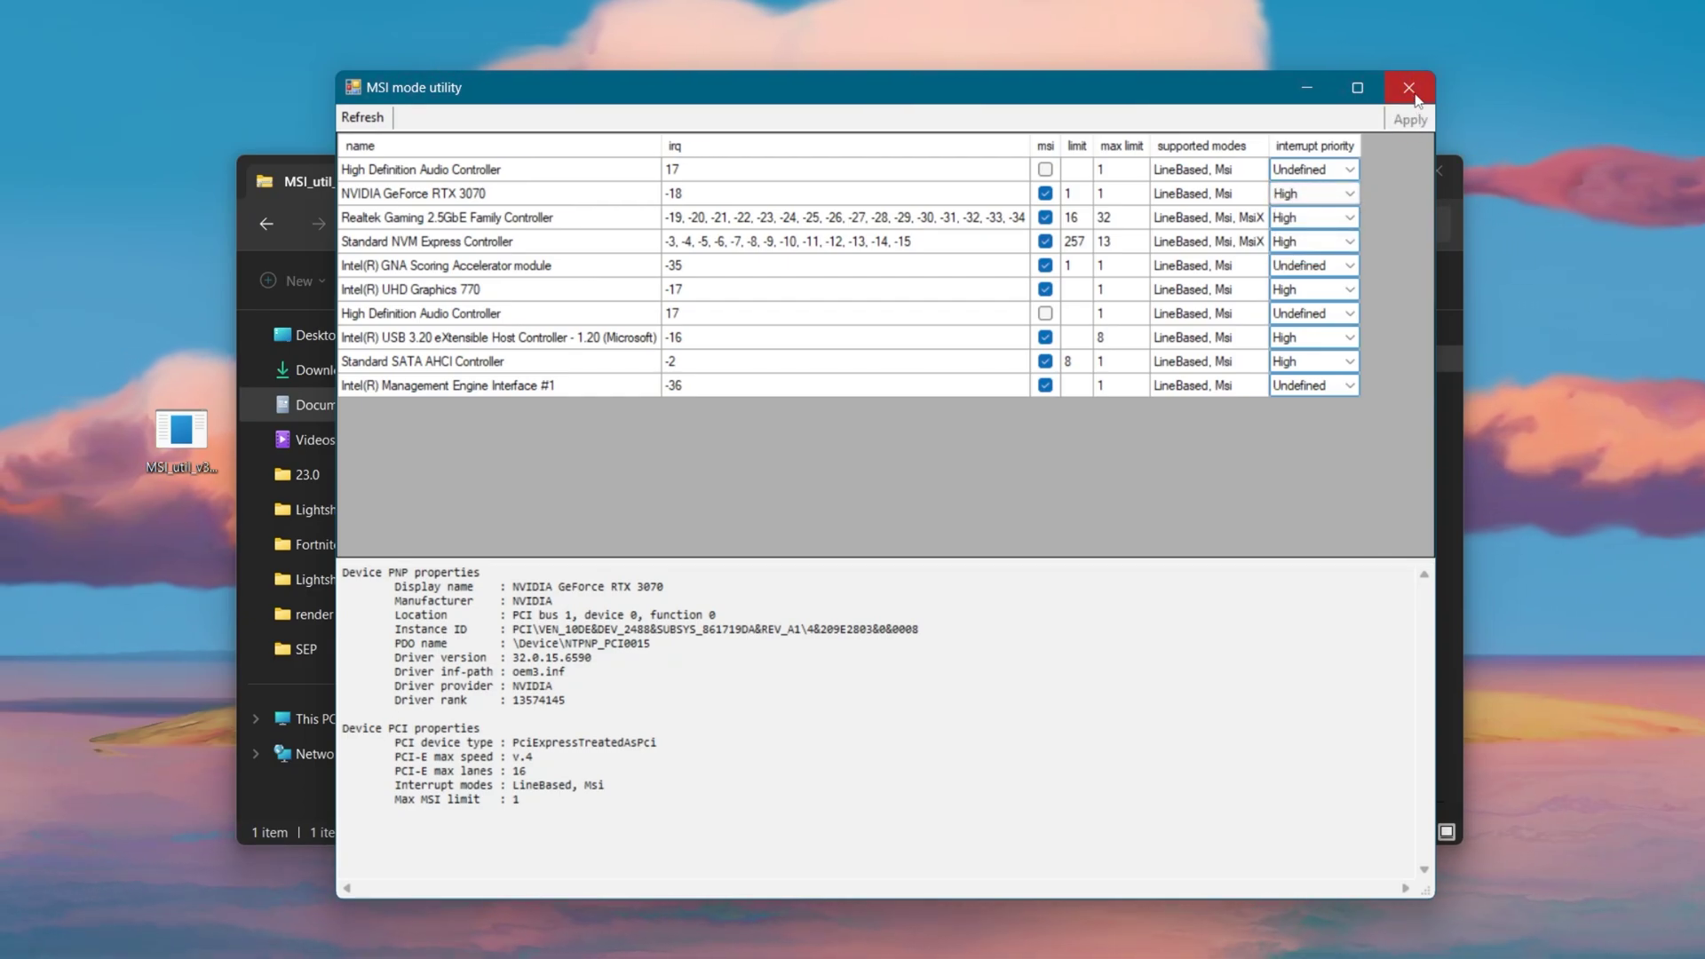
left_click(1415, 94)
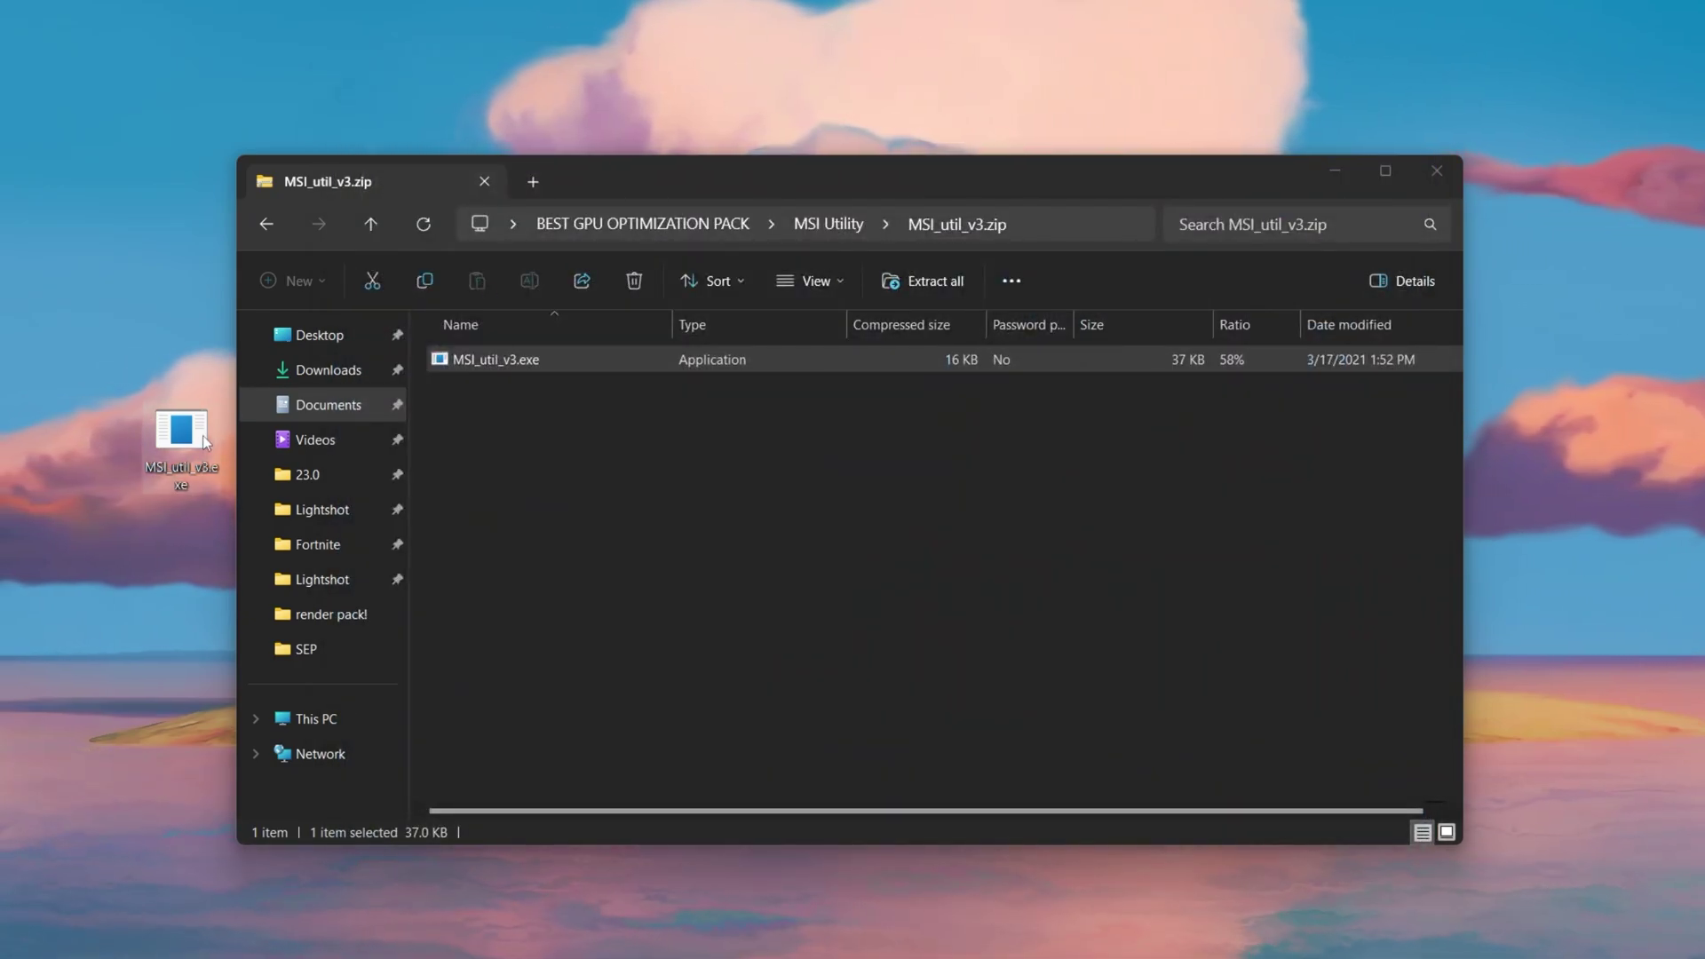
Delete the desktop MSI_util_v3.exe, then open Disabling HPET.txt from the BEST GPU OPTIMIZATION PACK folder.
key("Delete")
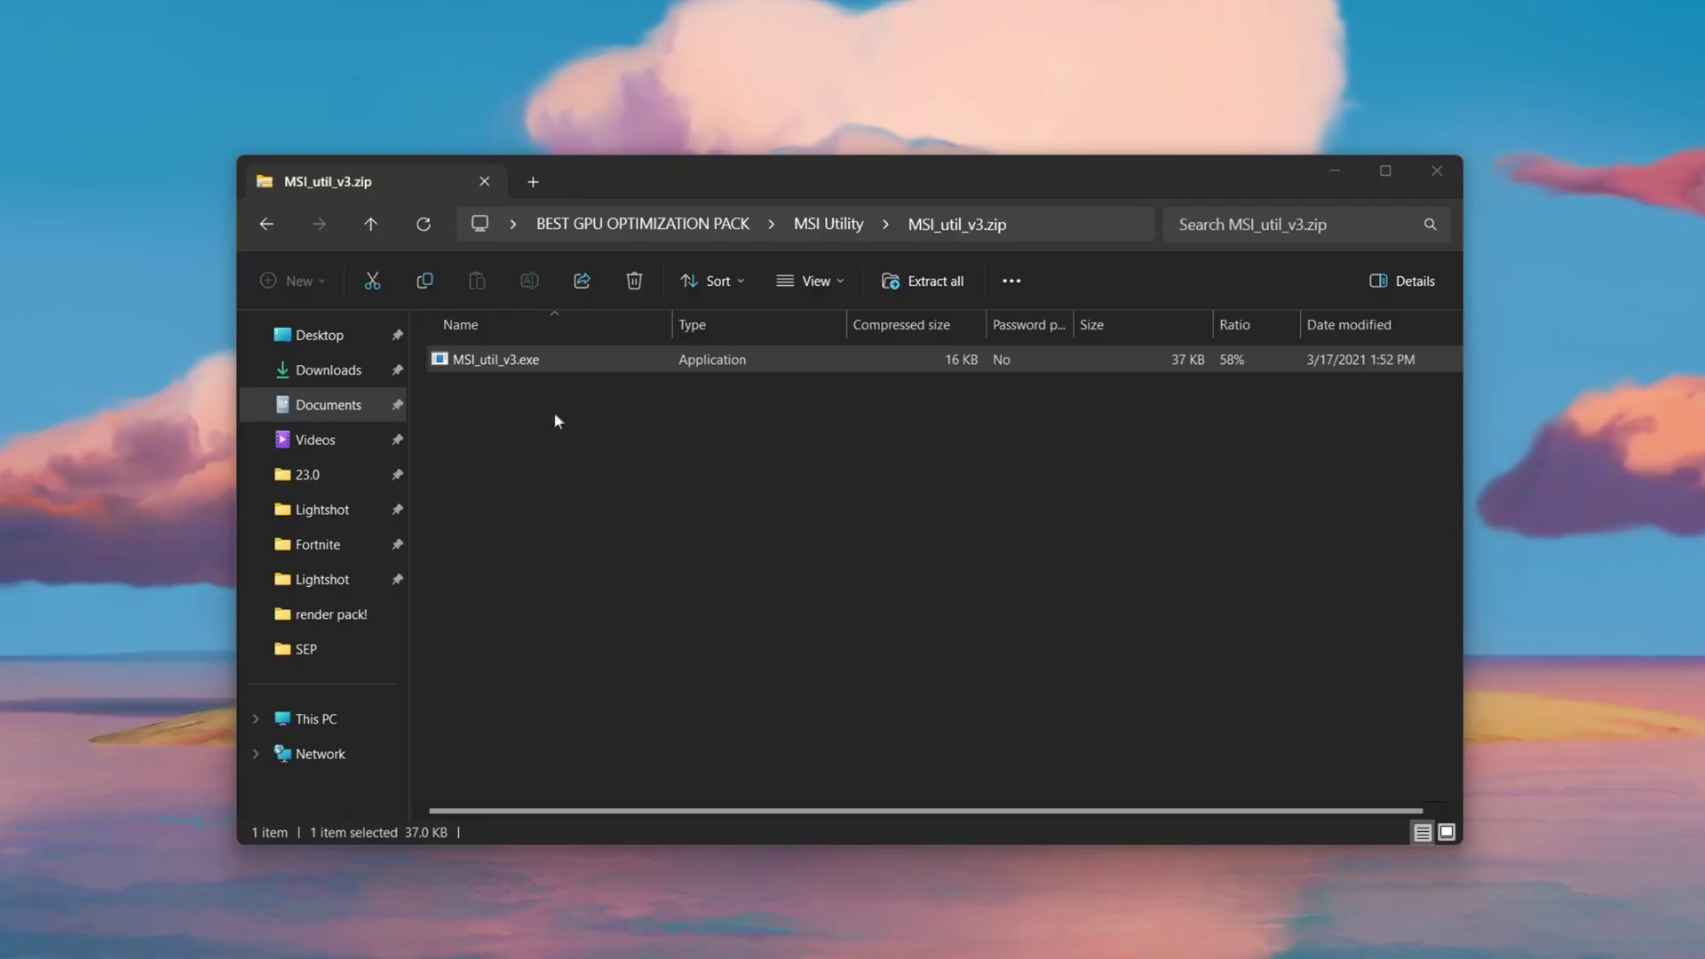
left_click(650, 225)
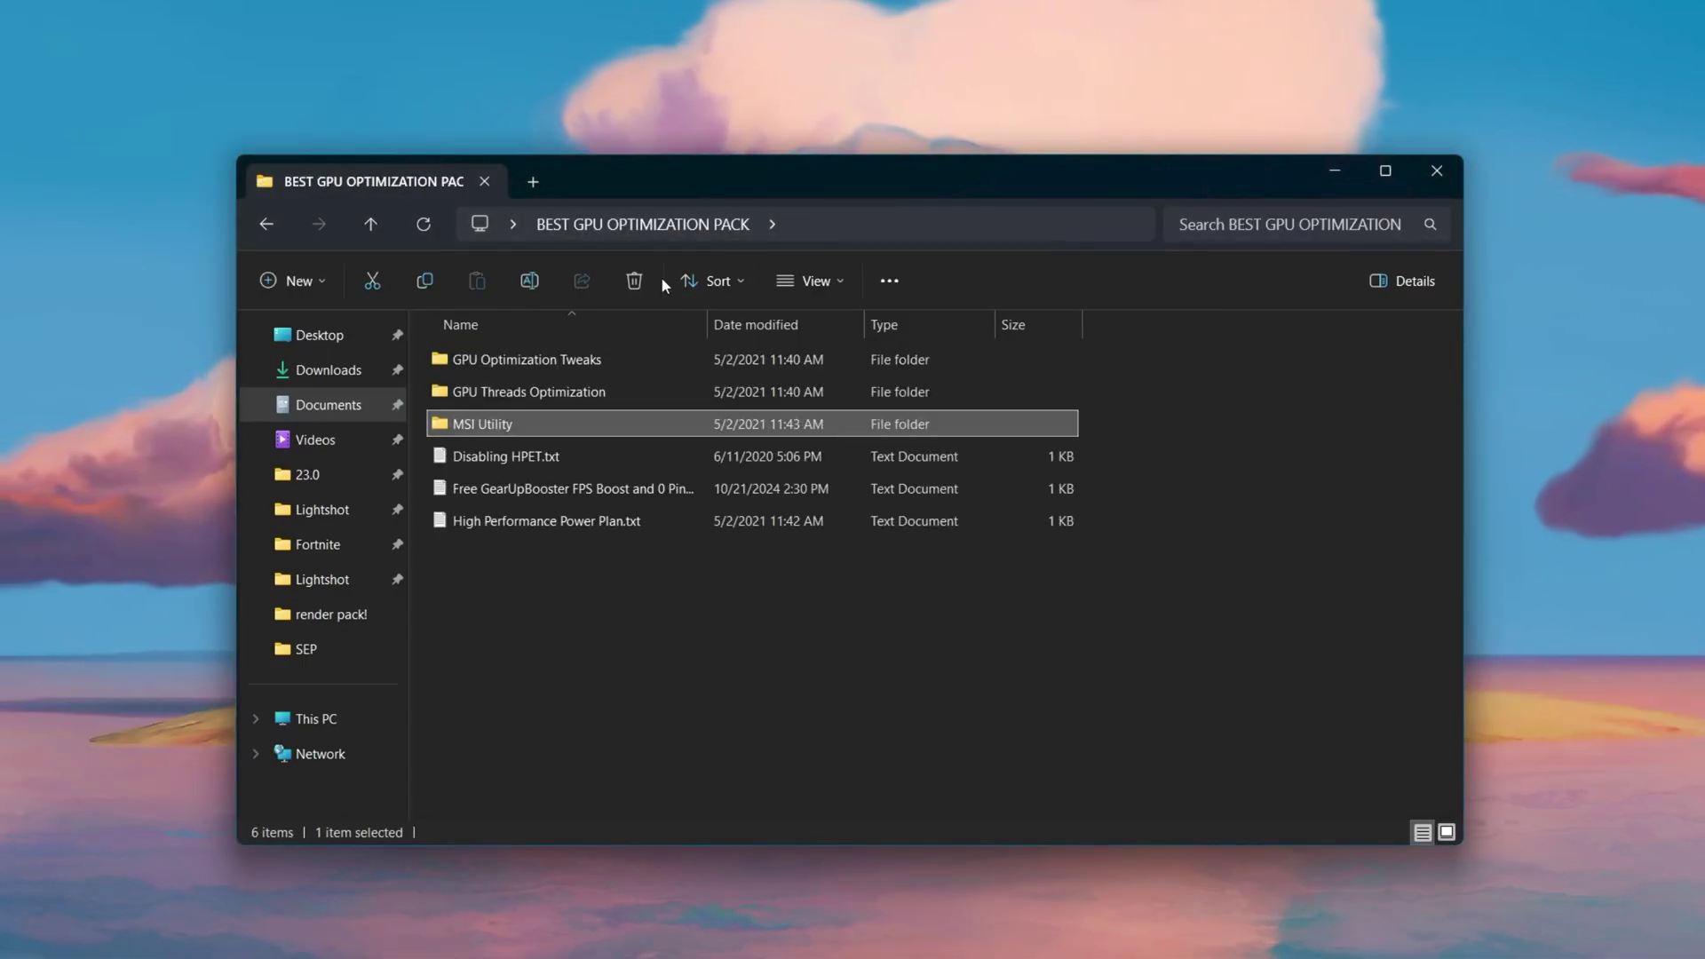
double_click(565, 465)
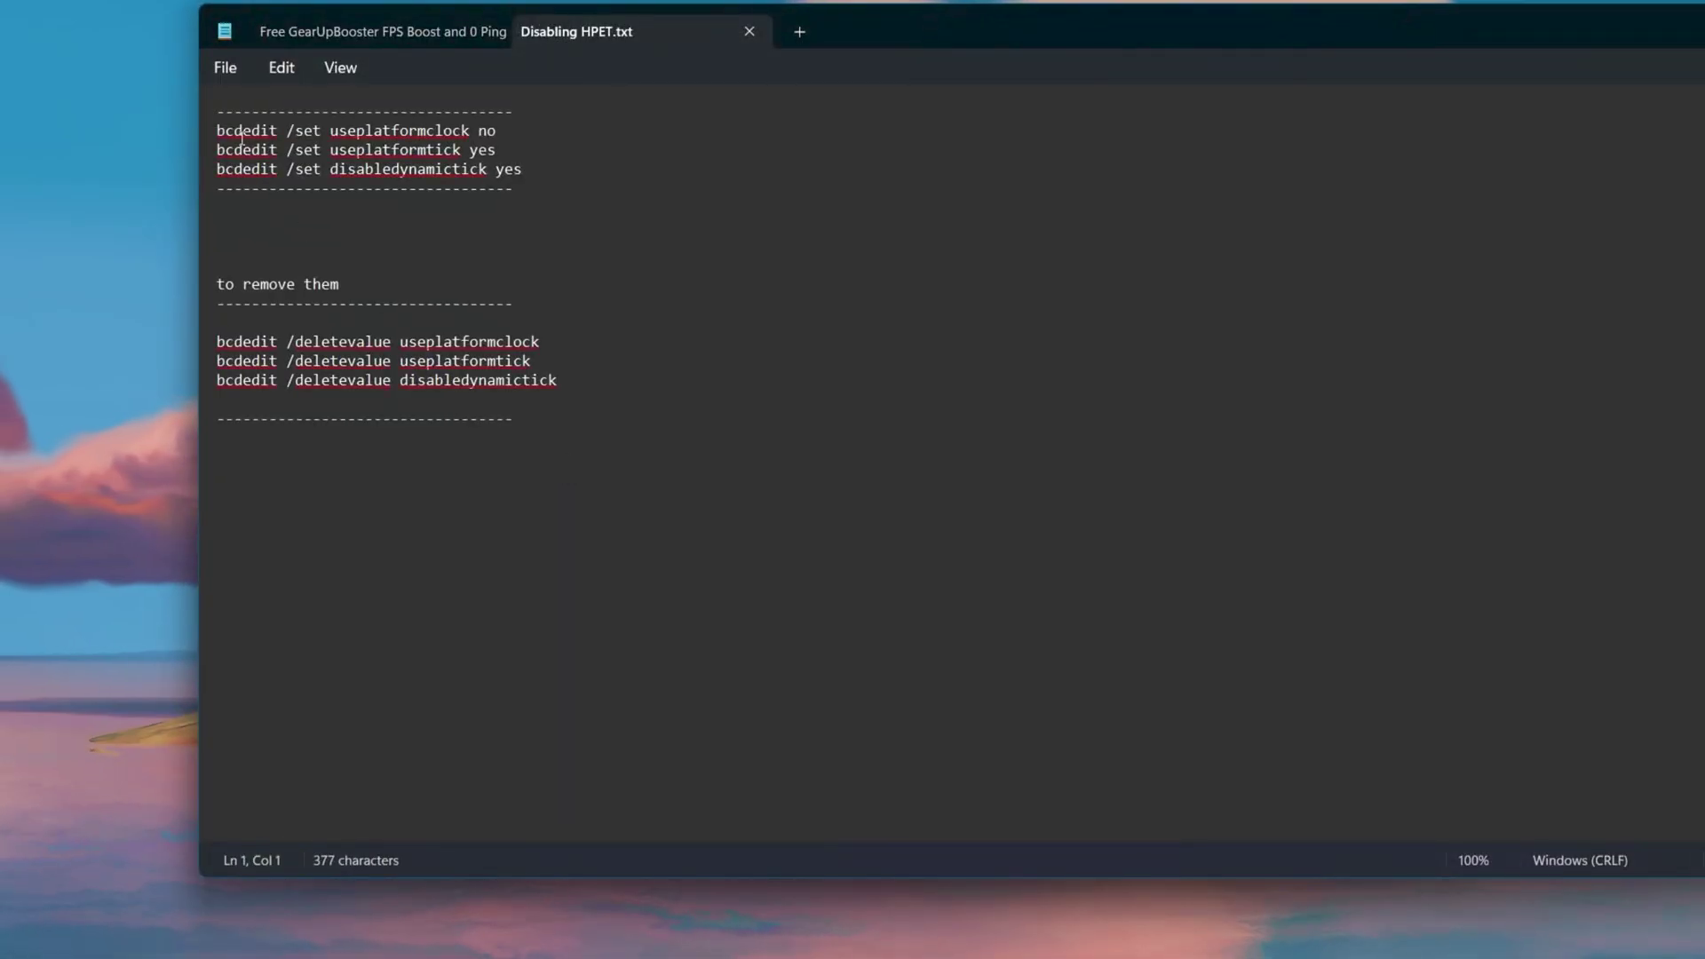